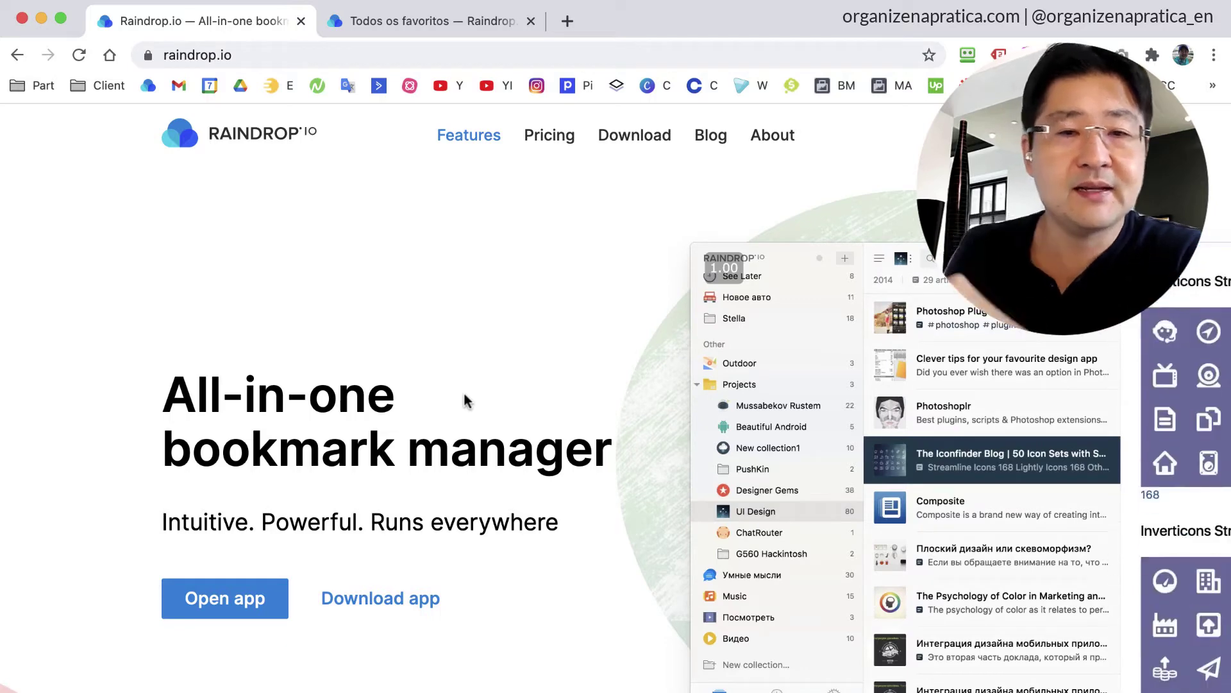
Step: Scroll through the raindrop.io features page, then switch to the All bookmarks tab
scroll(561, 436, "down", 3)
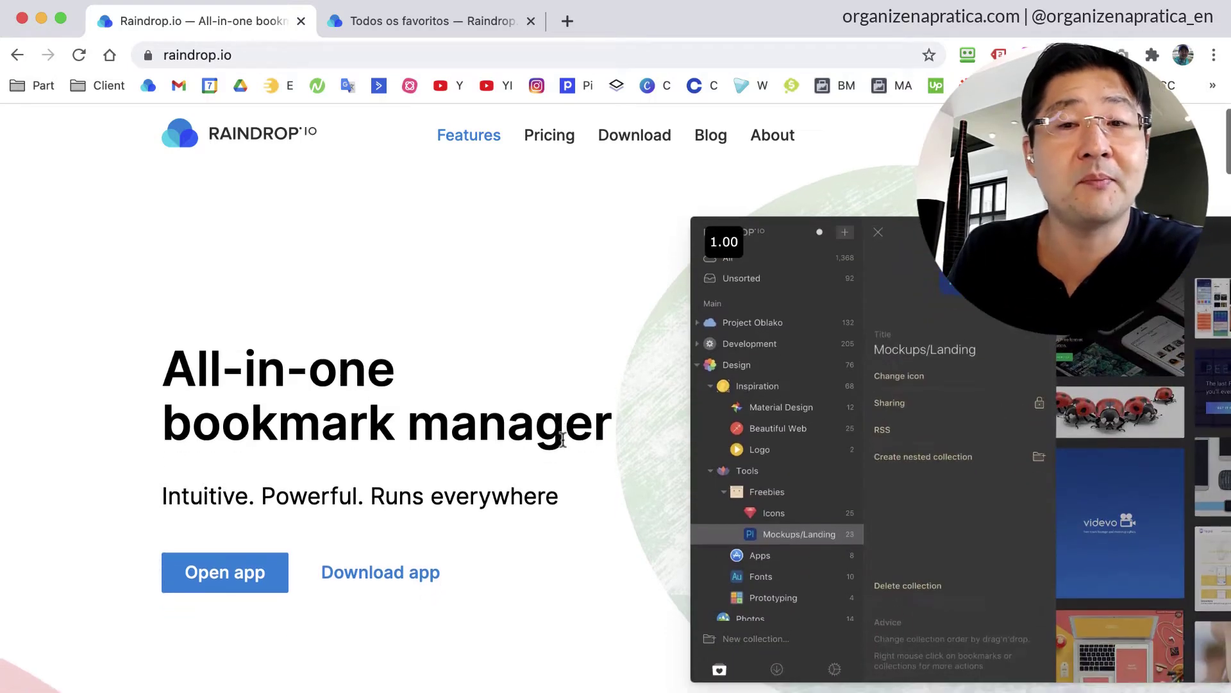
scroll(834, 327, "up", 2)
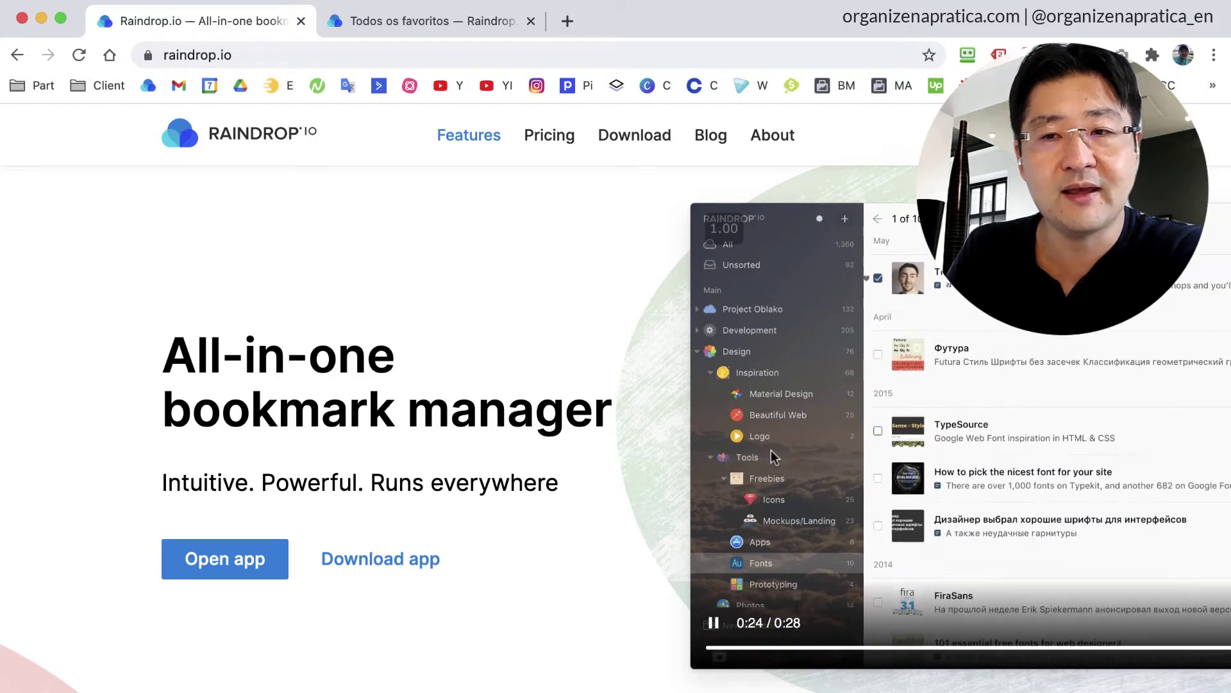
scroll(786, 449, "down", 5)
scroll(786, 449, "down", 8)
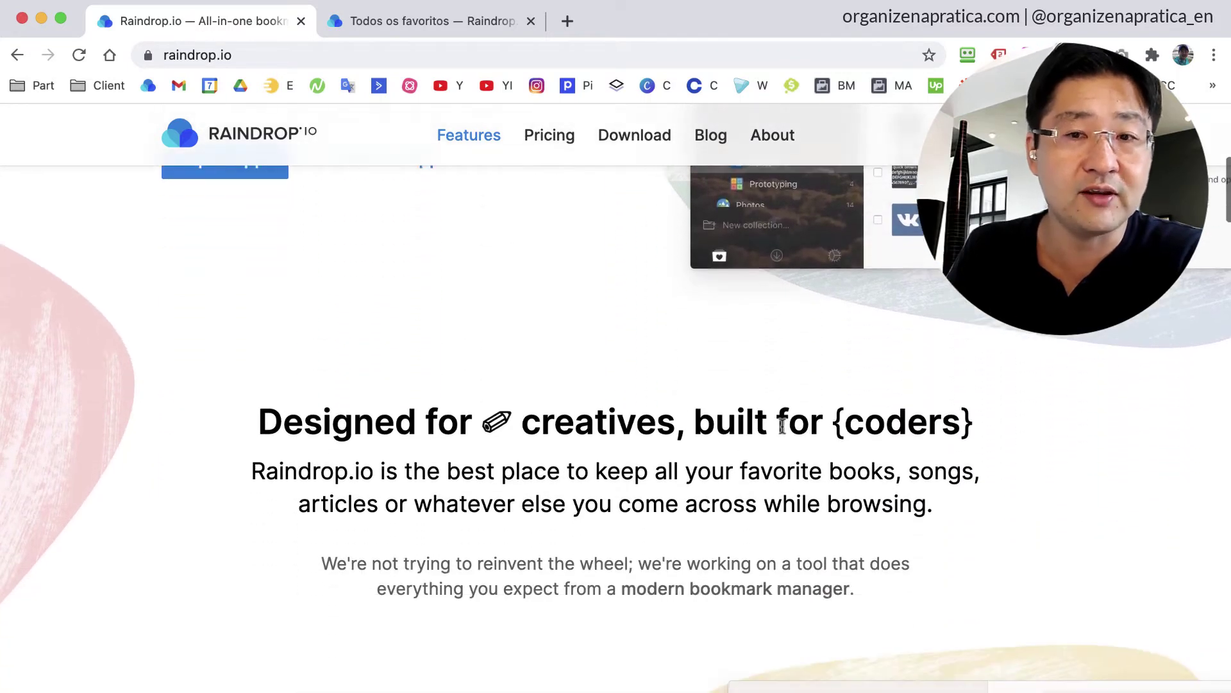
scroll(787, 433, "down", 5)
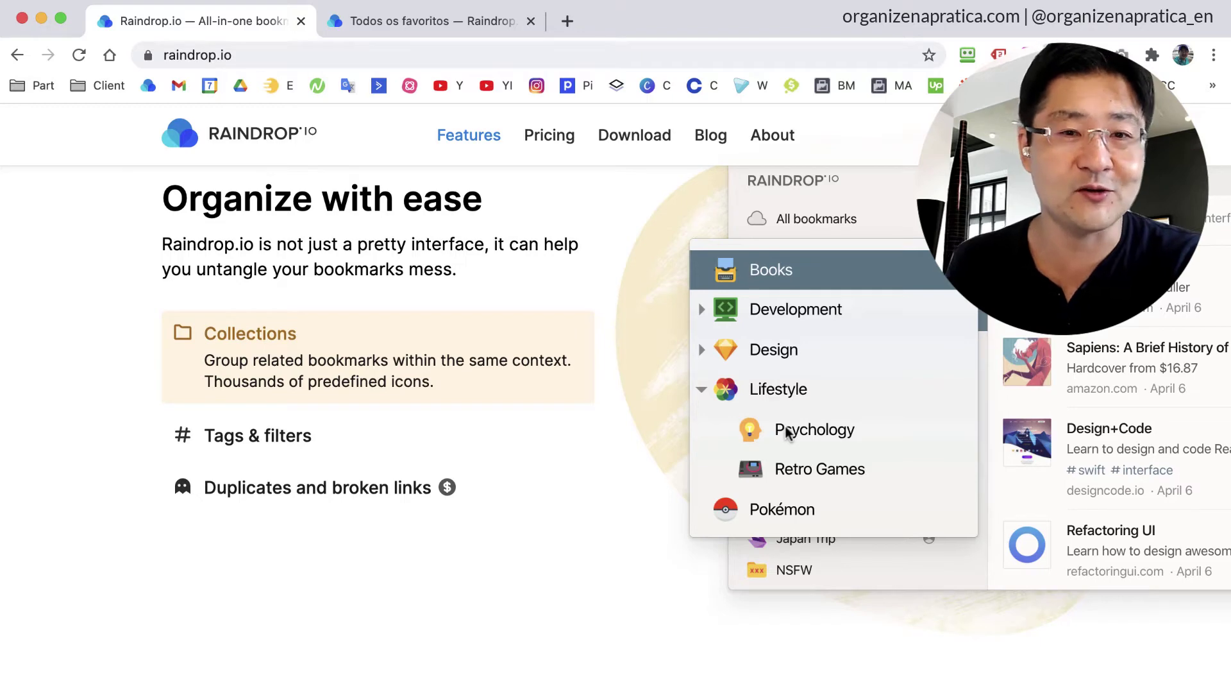
scroll(445, 289, "down", 10)
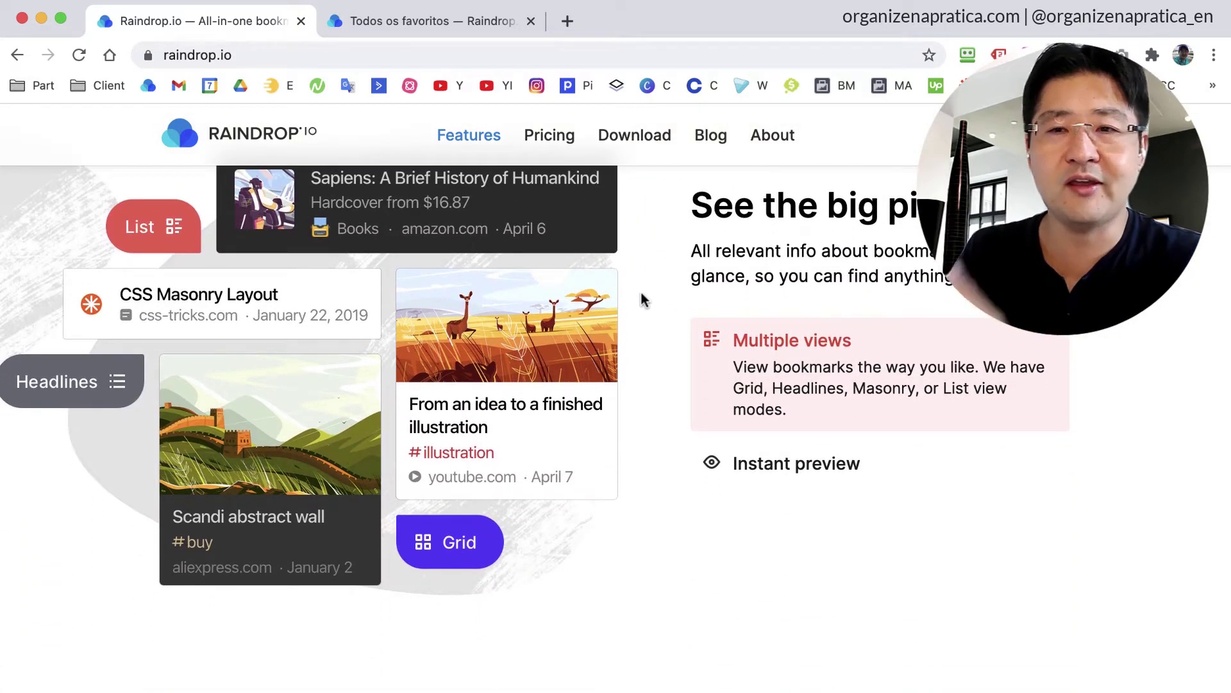
scroll(641, 301, "down", 5)
scroll(641, 299, "down", 12)
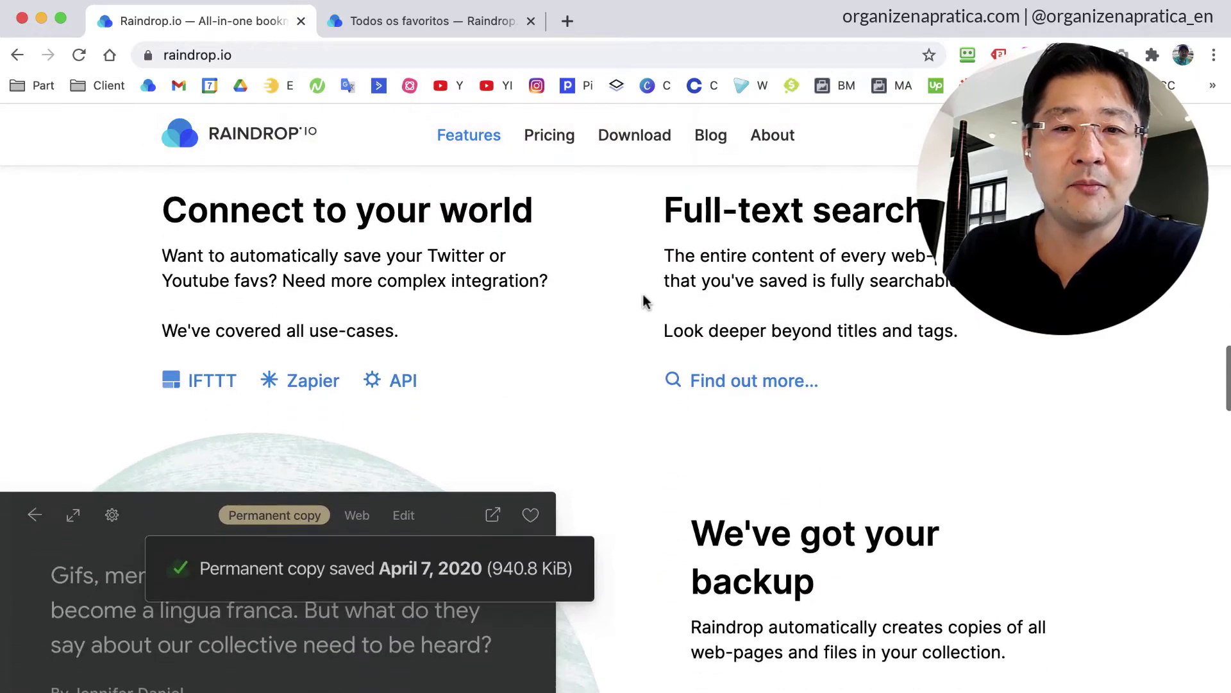
scroll(682, 307, "down", 15)
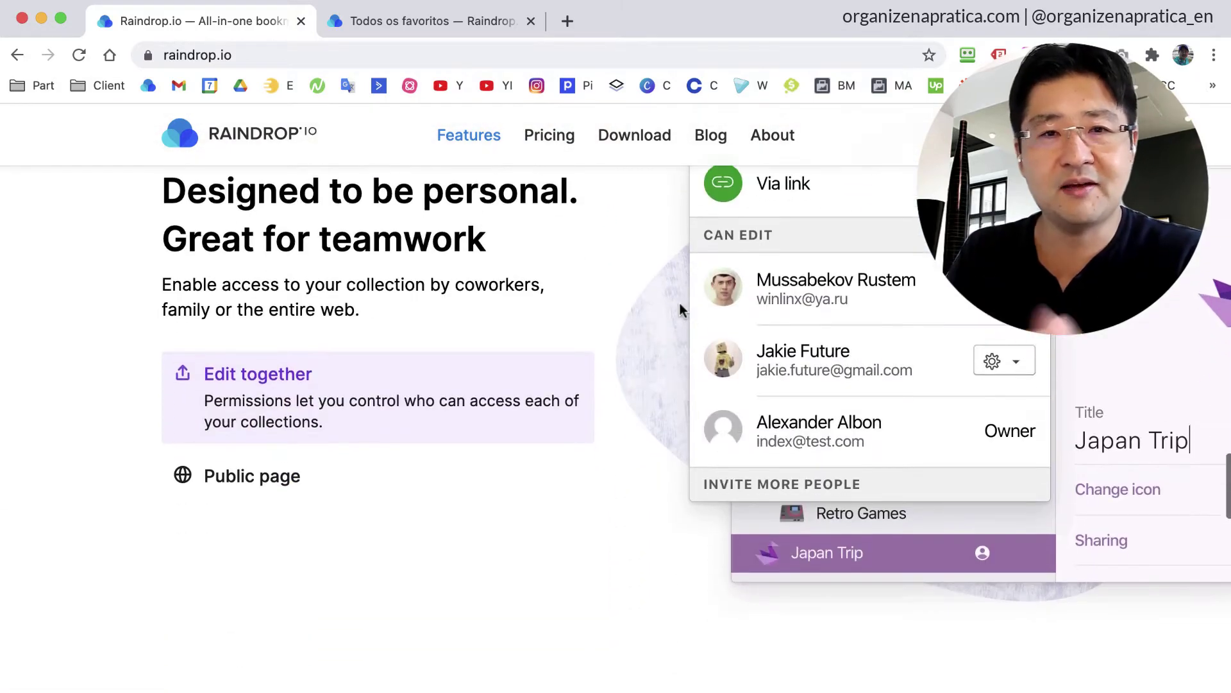
scroll(685, 309, "down", 3)
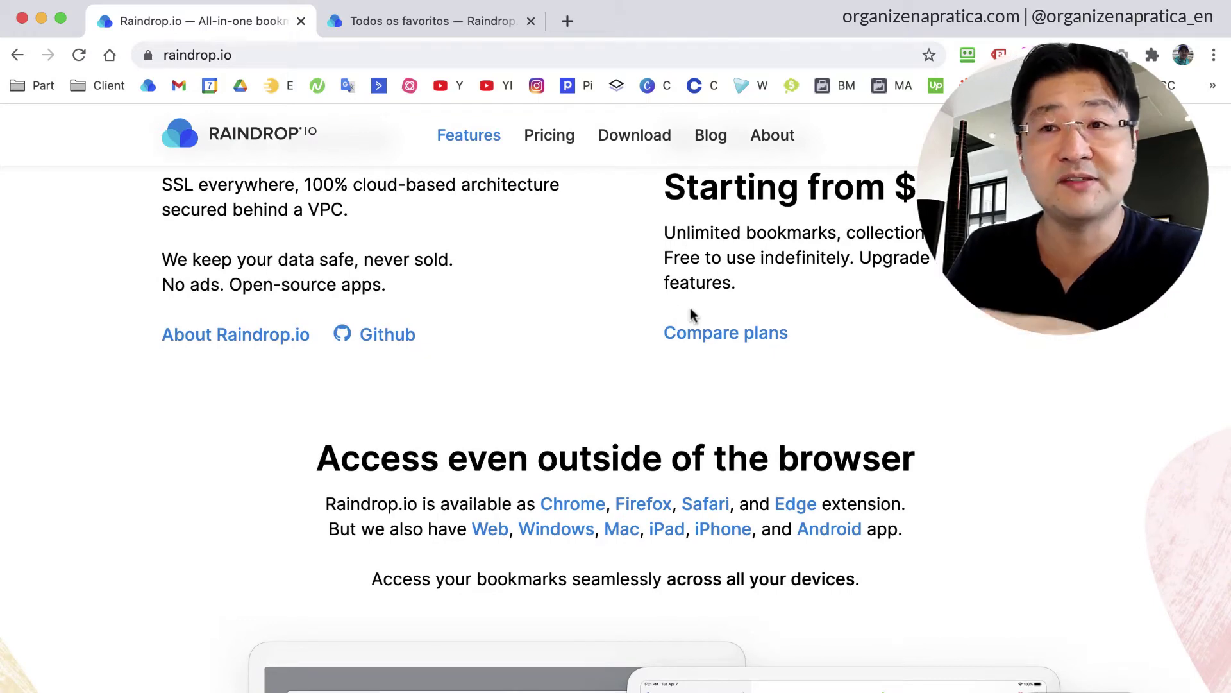
key("ctrl+Tab")
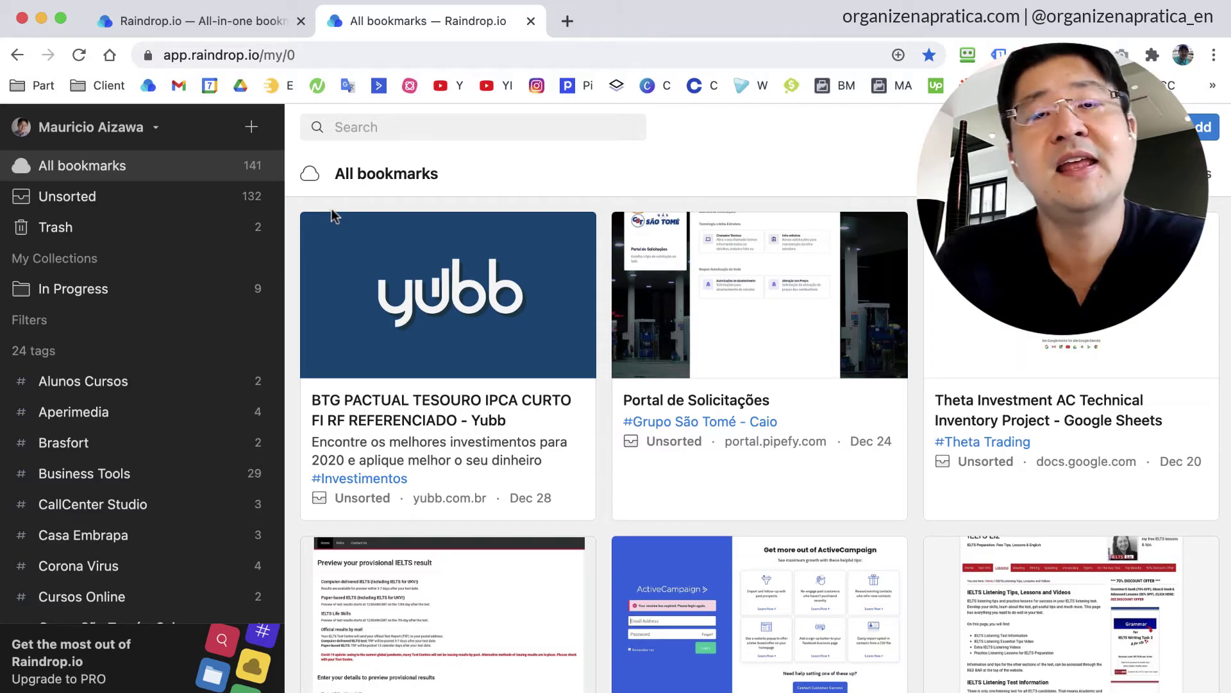
left_click(567, 21)
left_click(530, 22)
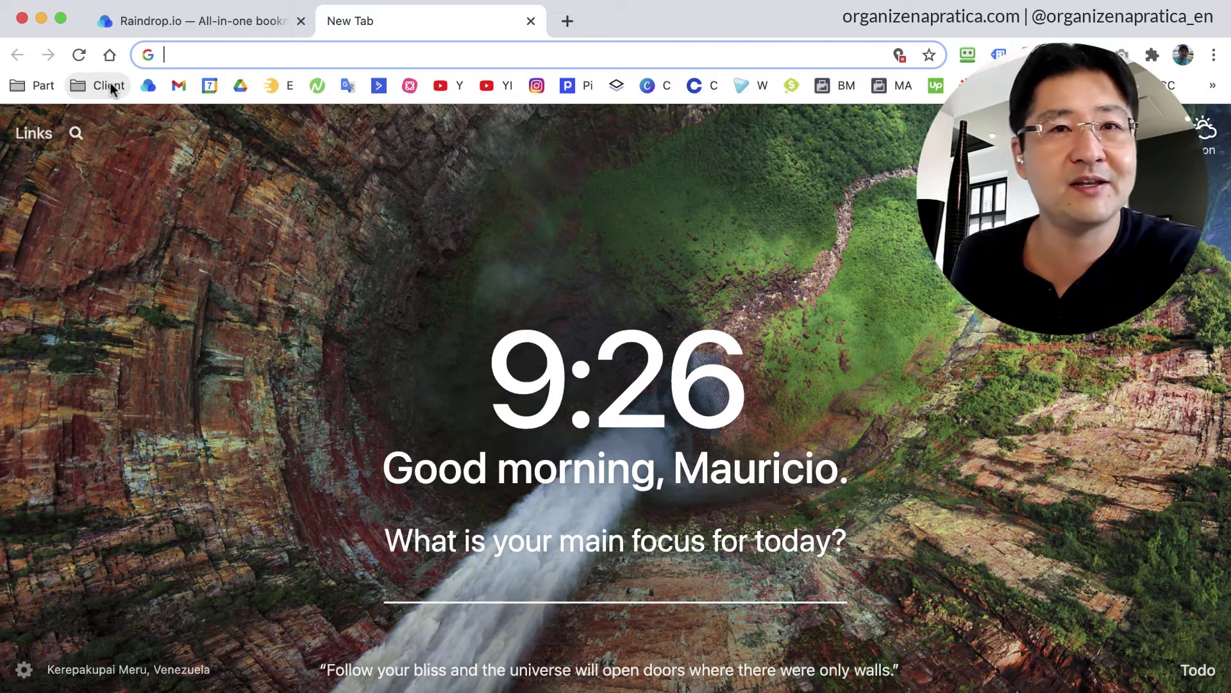
left_click(148, 89)
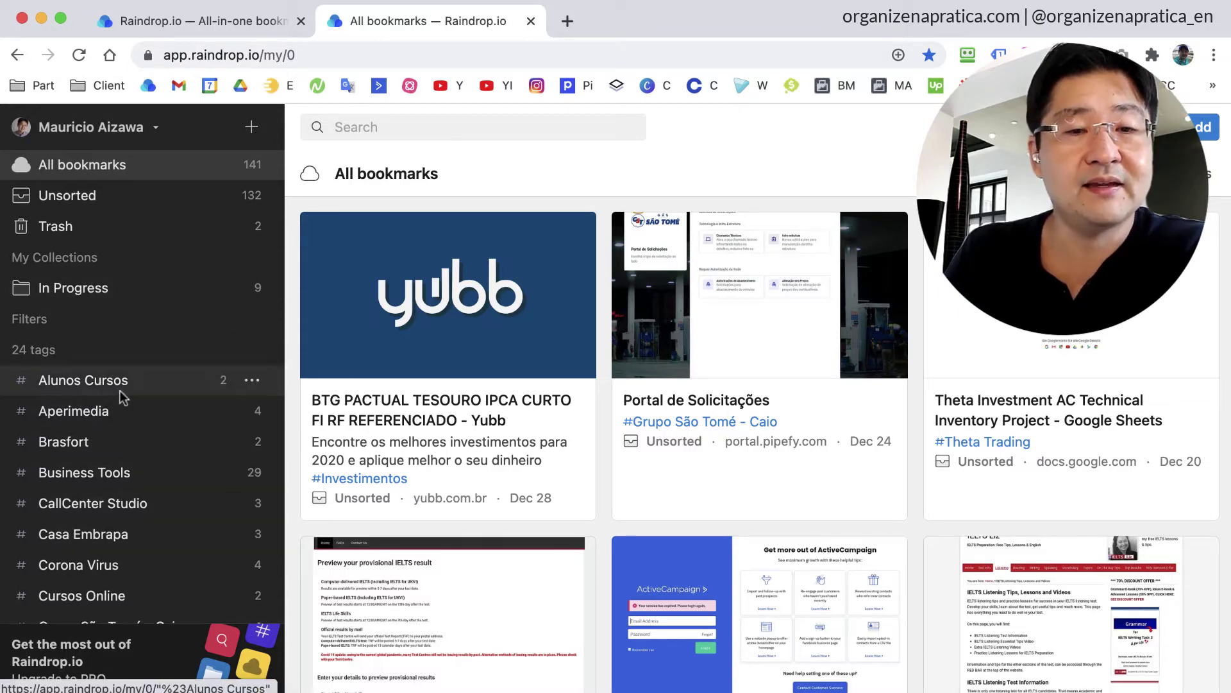
scroll(103, 269, "down", 3)
scroll(110, 597, "up", 3)
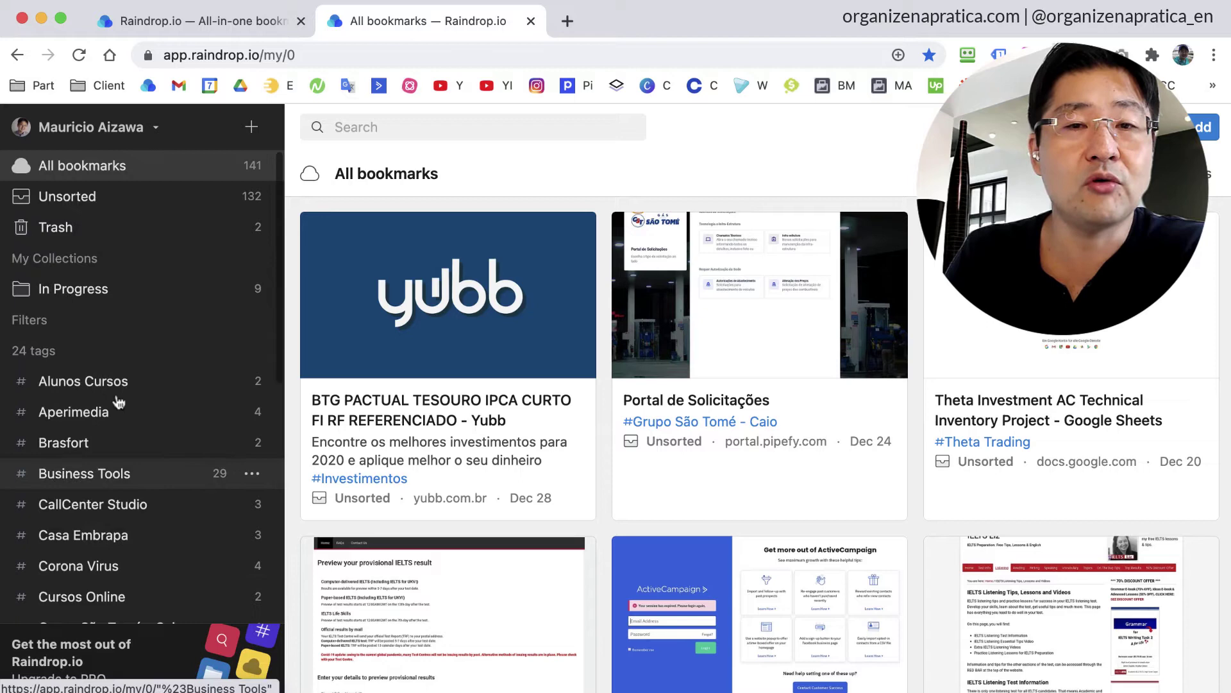
scroll(92, 384, "down", 2)
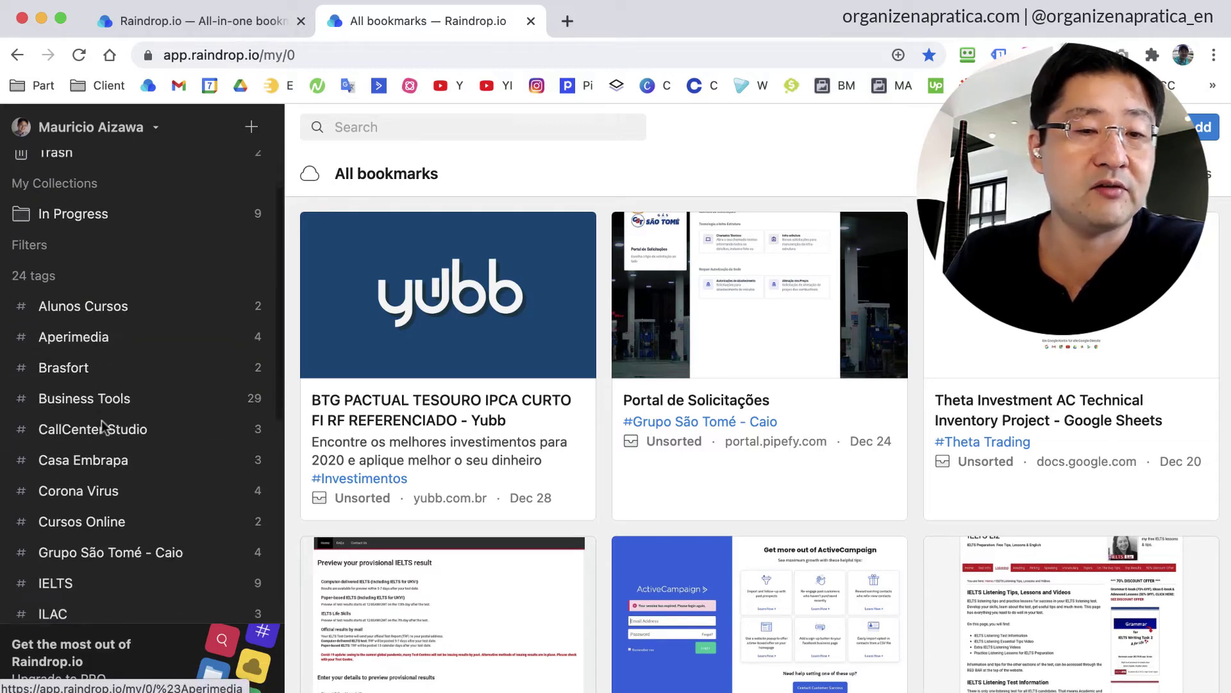
Step: Filter by the Brasfort tag and preview its Google Drawings bookmark, then close that tab
left_click(96, 361)
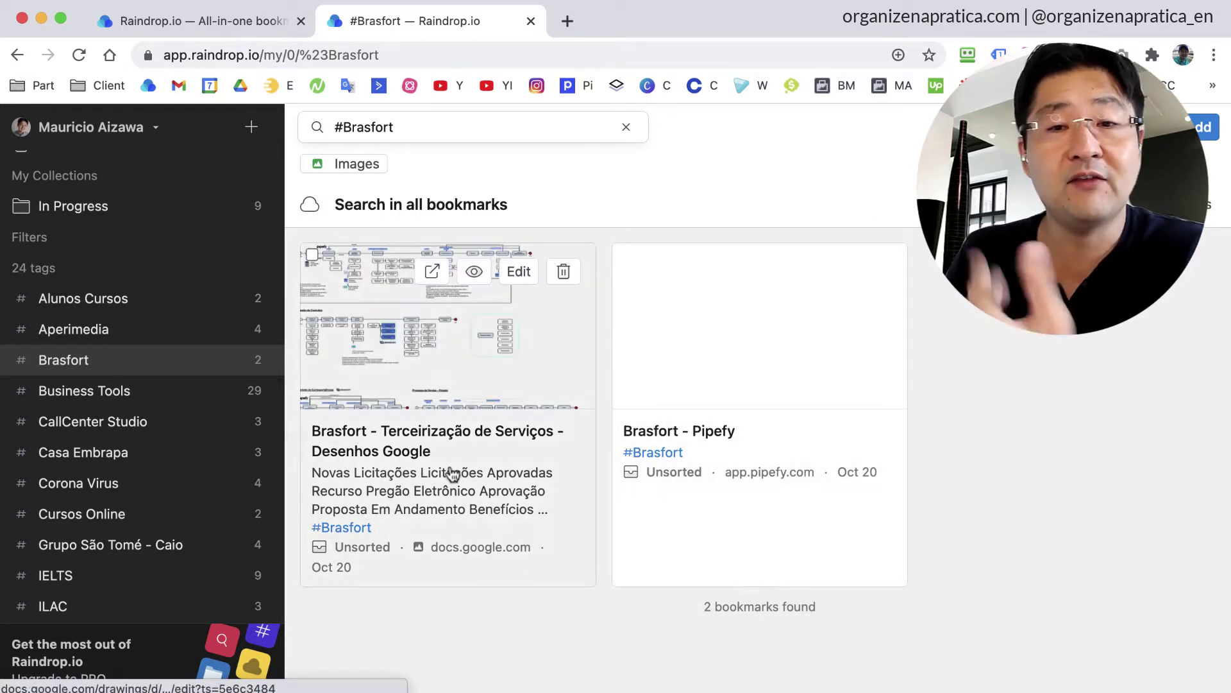
left_click(449, 377)
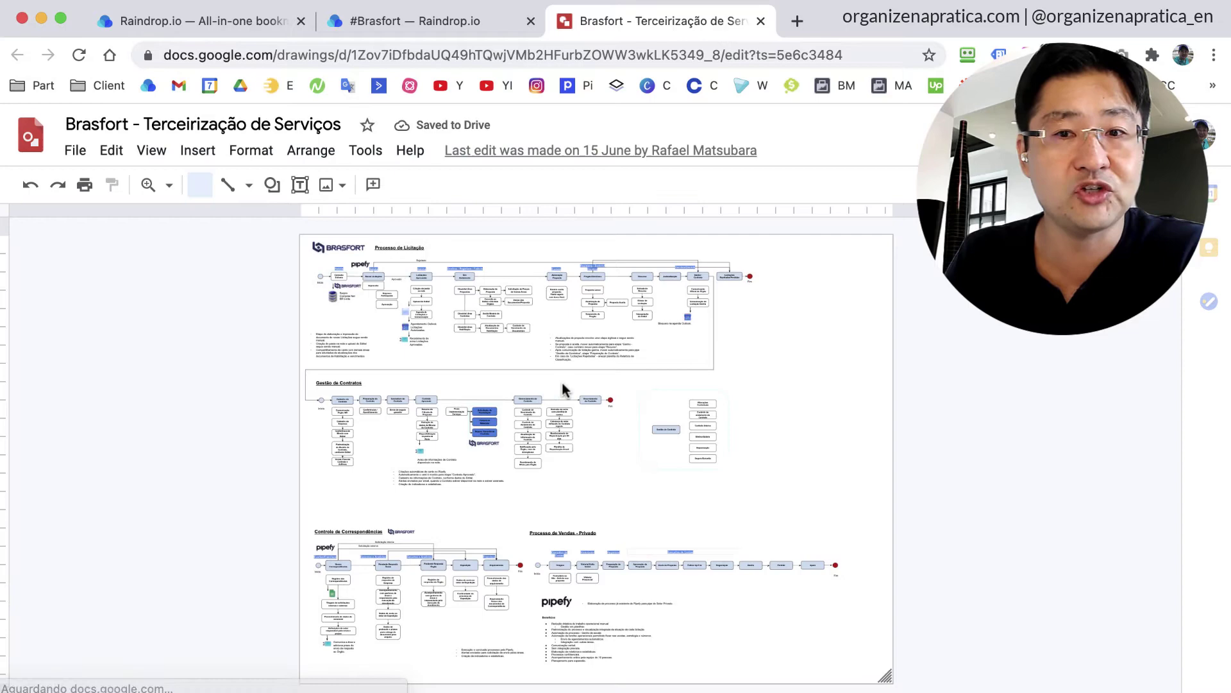
left_click(761, 21)
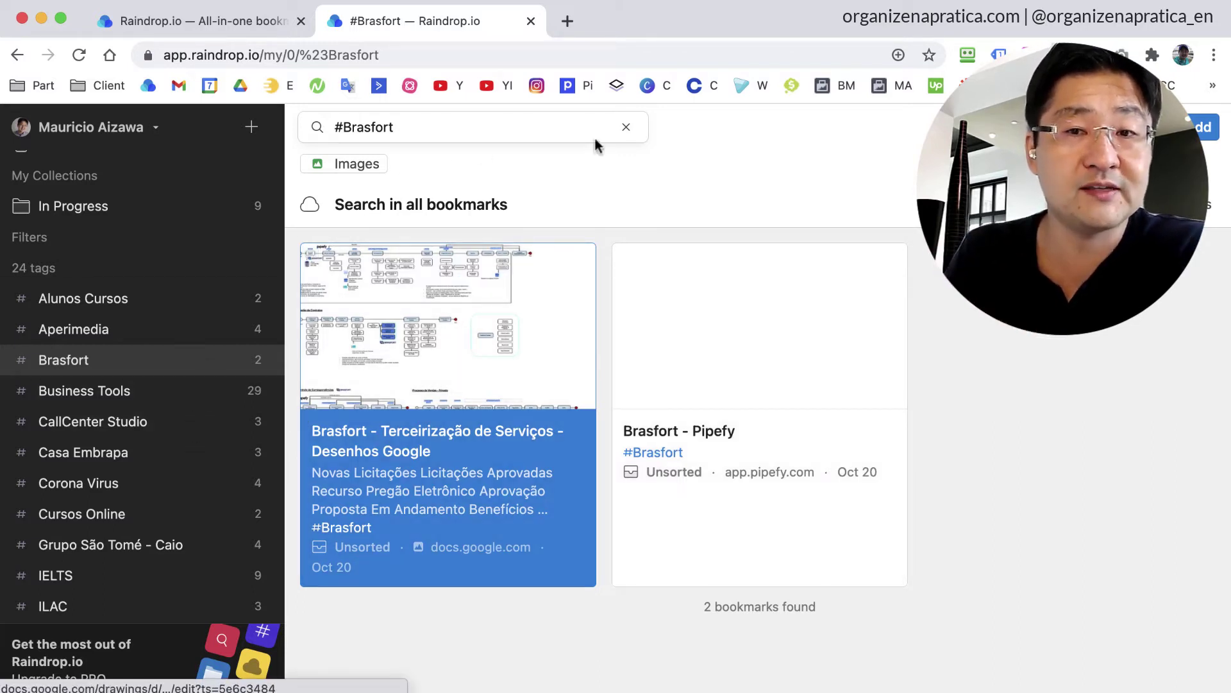
Step: Clear the Brasfort filter and try searching for 'zapiano' and then 'br'
left_click(628, 130)
left_click(627, 127)
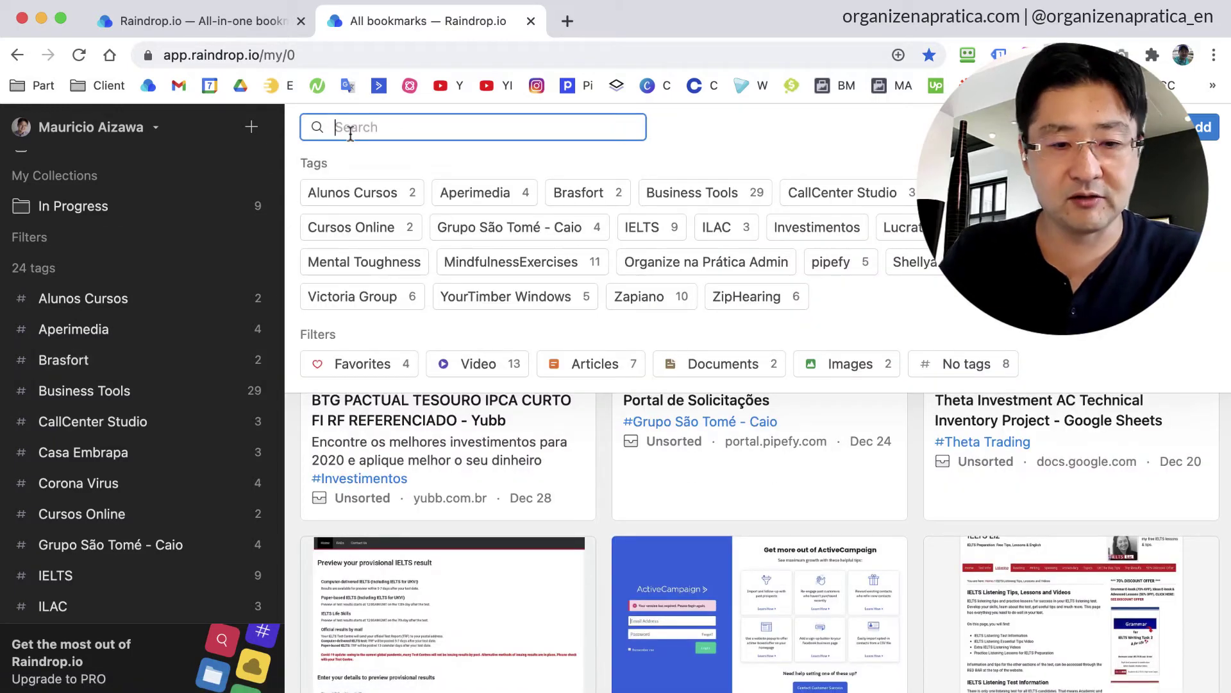
type("zapiano")
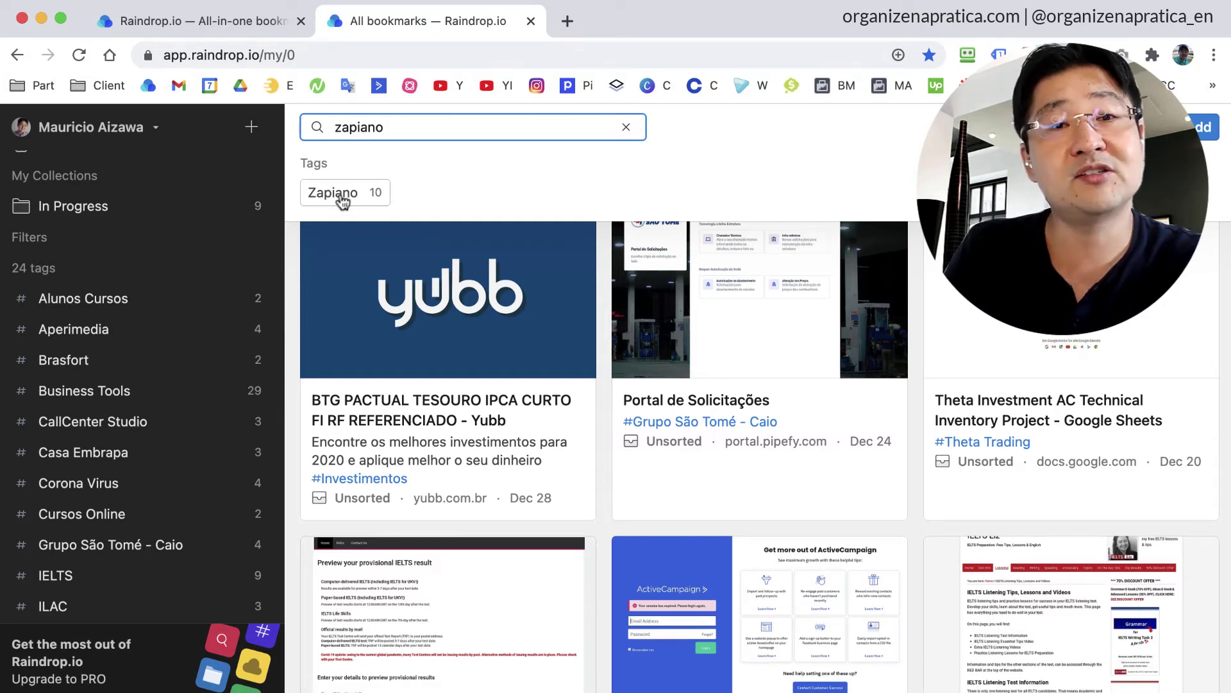
double_click(419, 127)
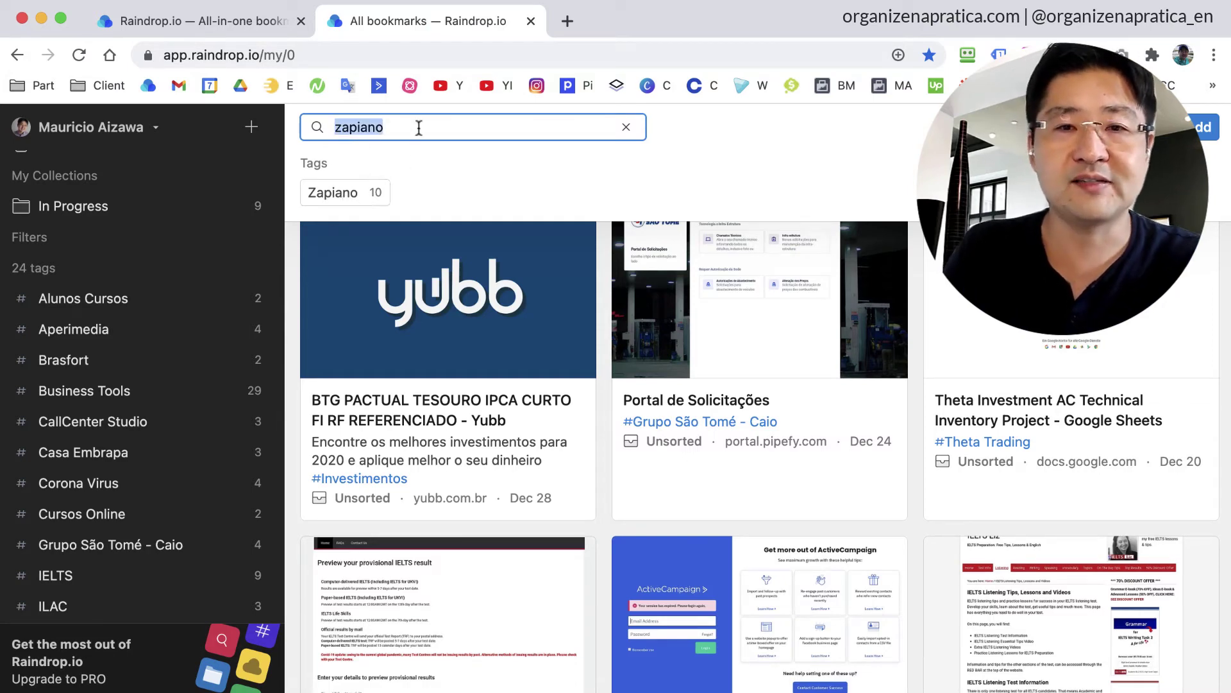
type("br")
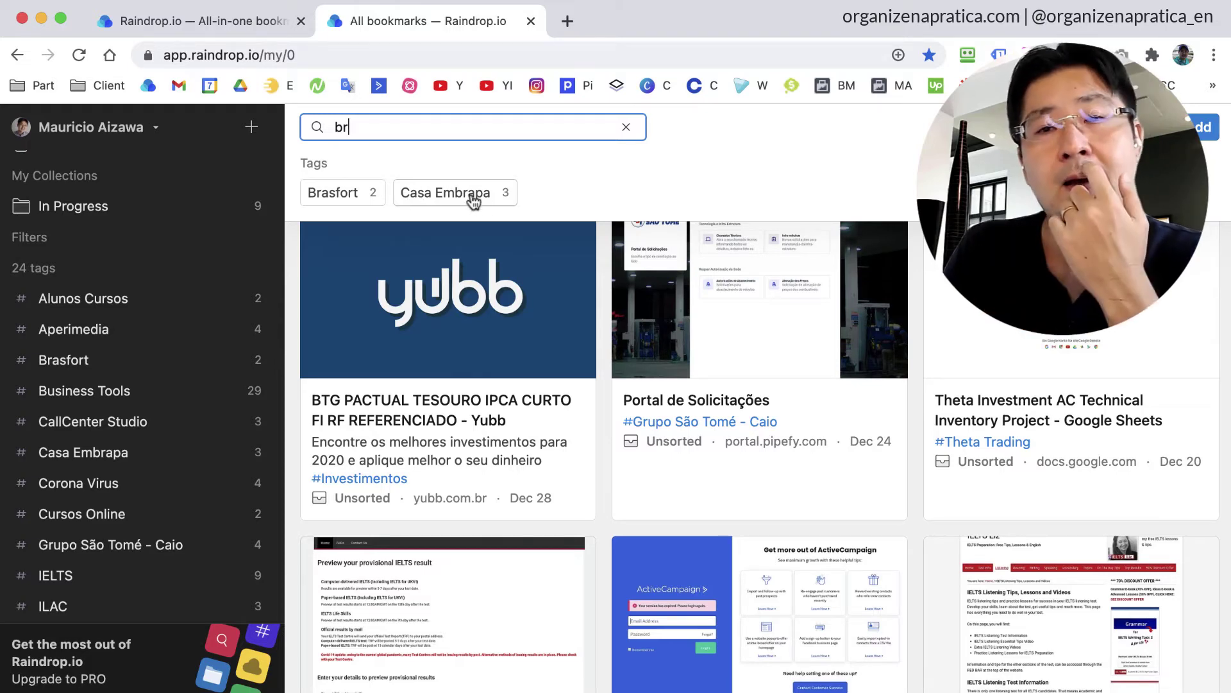
left_click(623, 128)
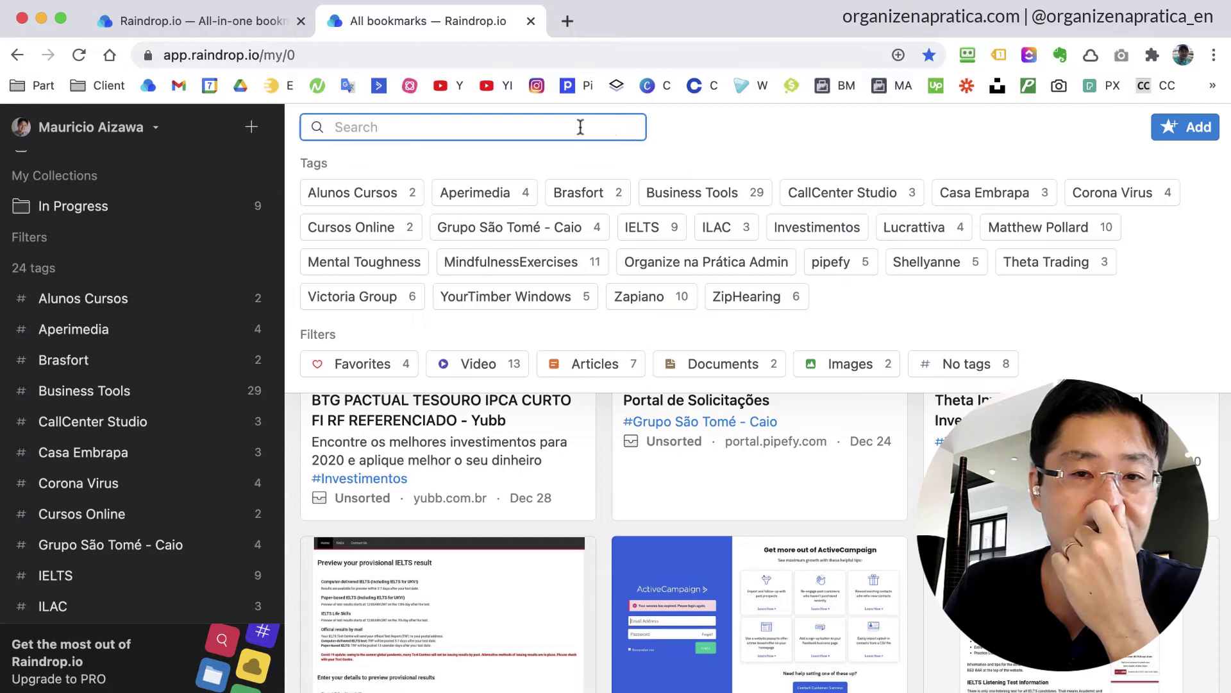
Step: Return to All bookmarks and filter by the #Grupo São Tomé - Caio tag
scroll(141, 212, "up", 2)
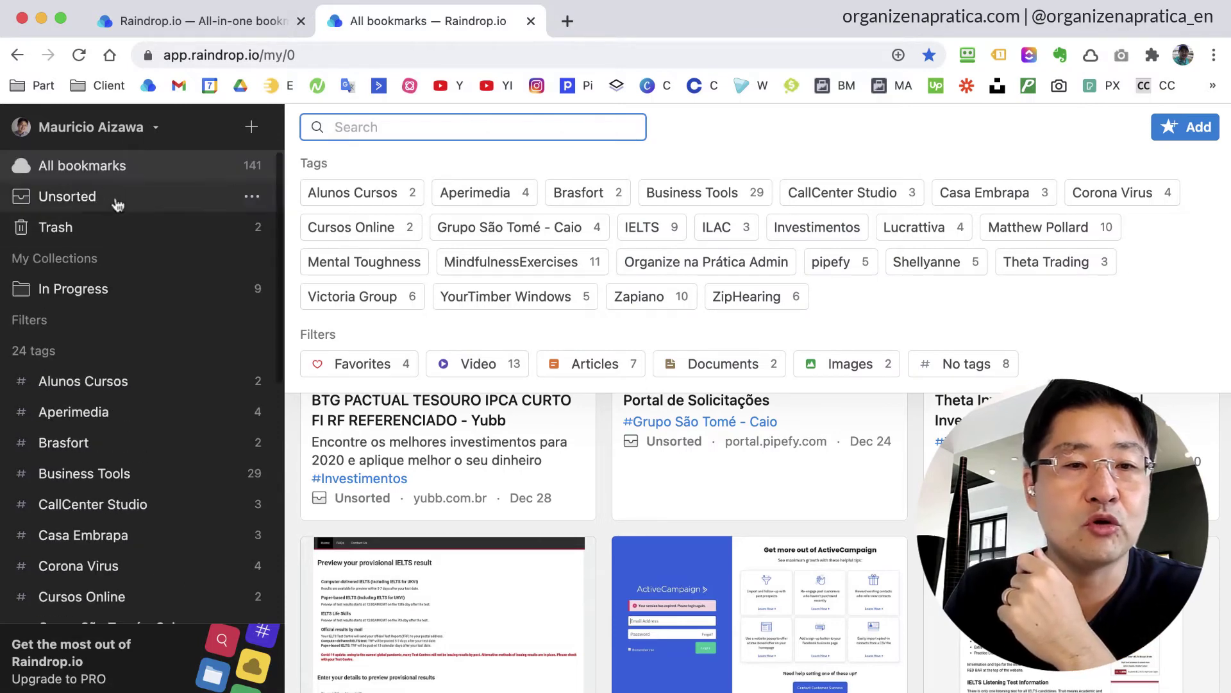
left_click(96, 168)
left_click(368, 128)
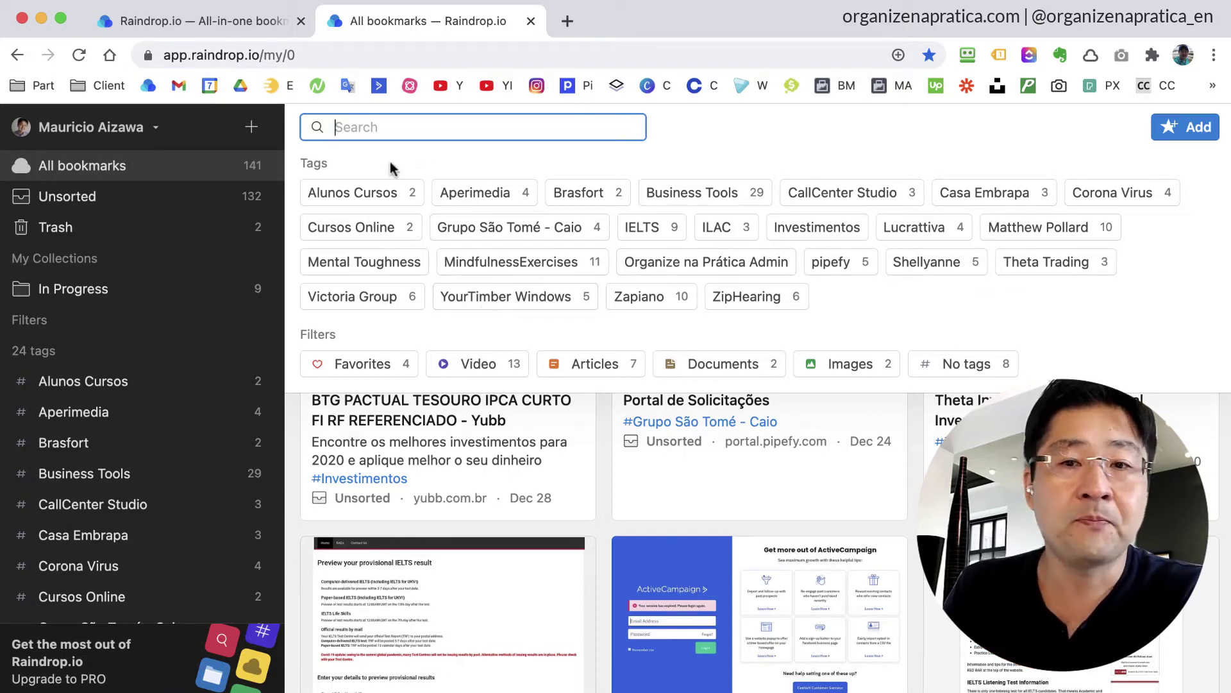
left_click(507, 234)
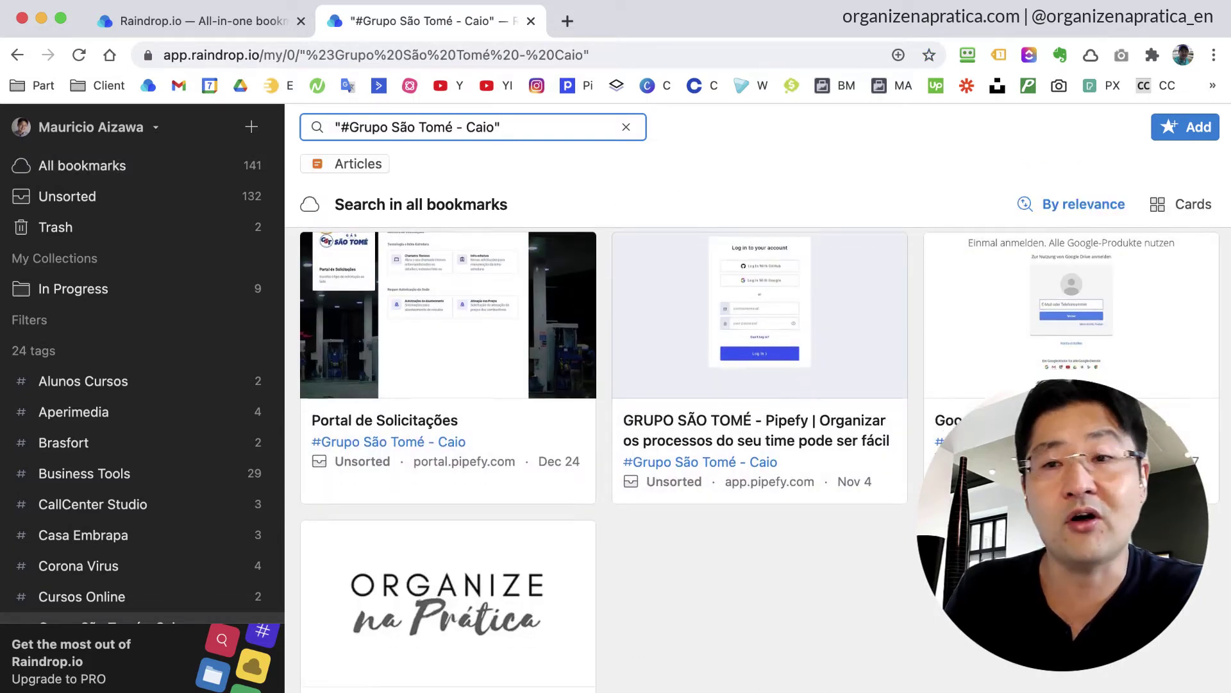
Step: Scroll the #Grupo São Tomé - Caio results and open a new blank browser tab
scroll(759, 459, "down", 3)
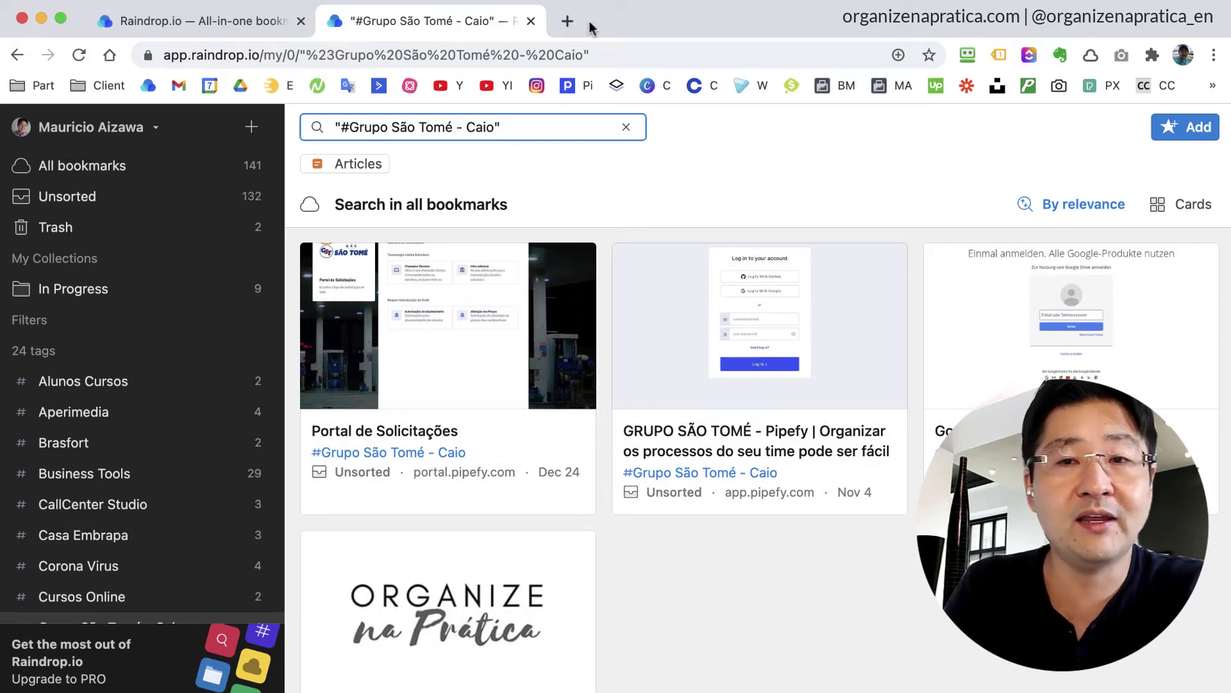
left_click(566, 21)
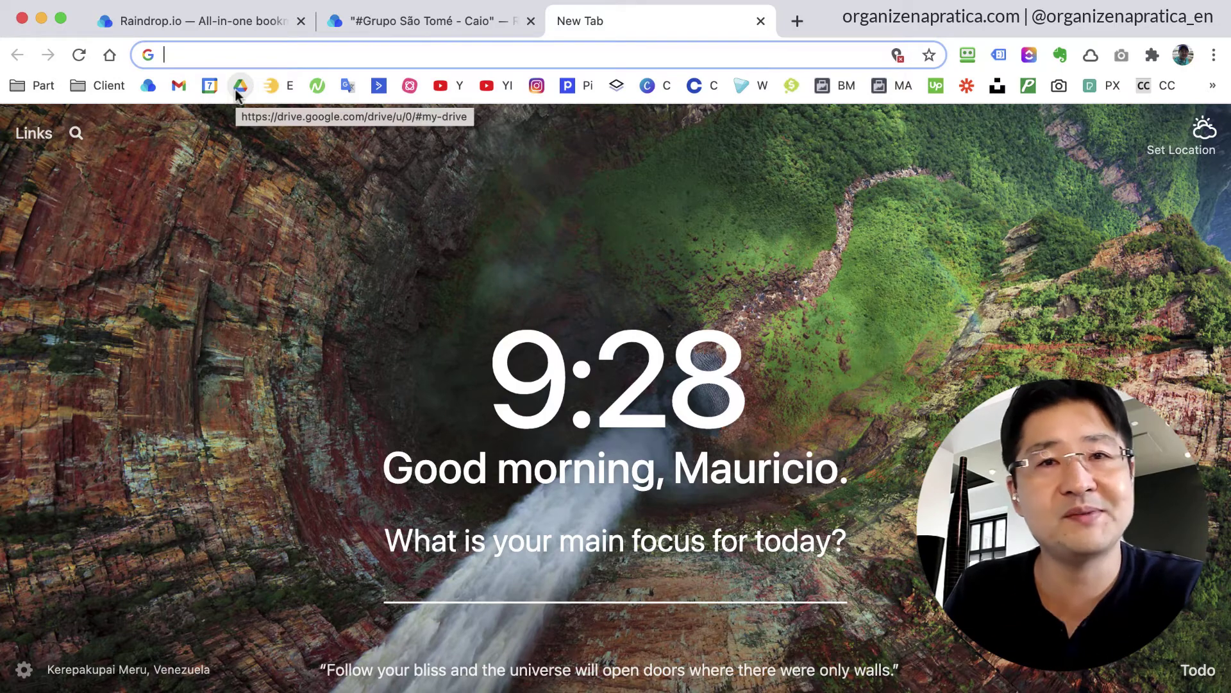
Step: Open Google Drive, look inside the Aulas Test folder, then go back to My Drive
left_click(241, 84)
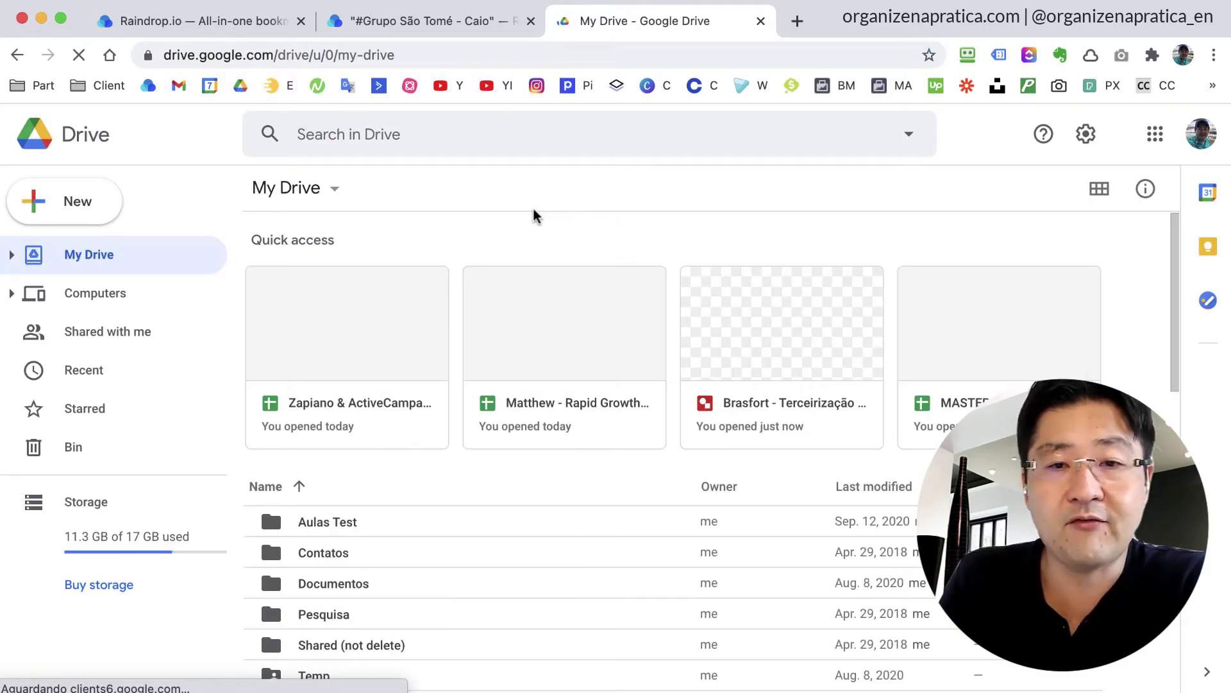
scroll(550, 228, "down", 3)
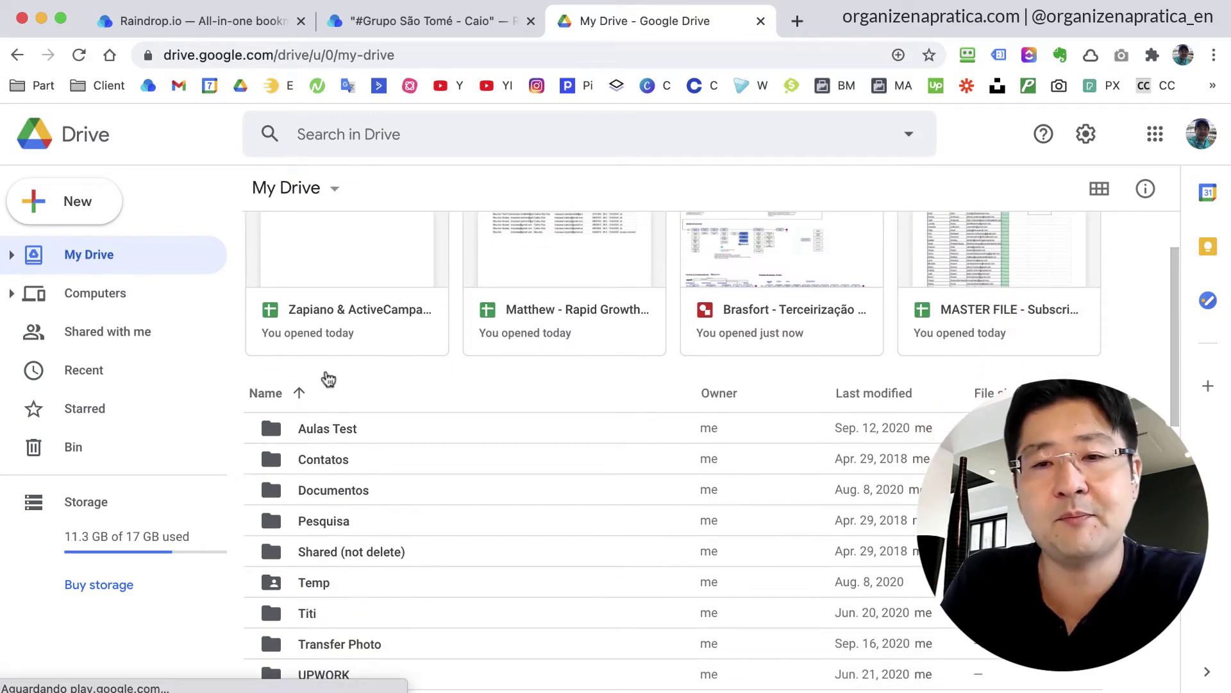
double_click(322, 435)
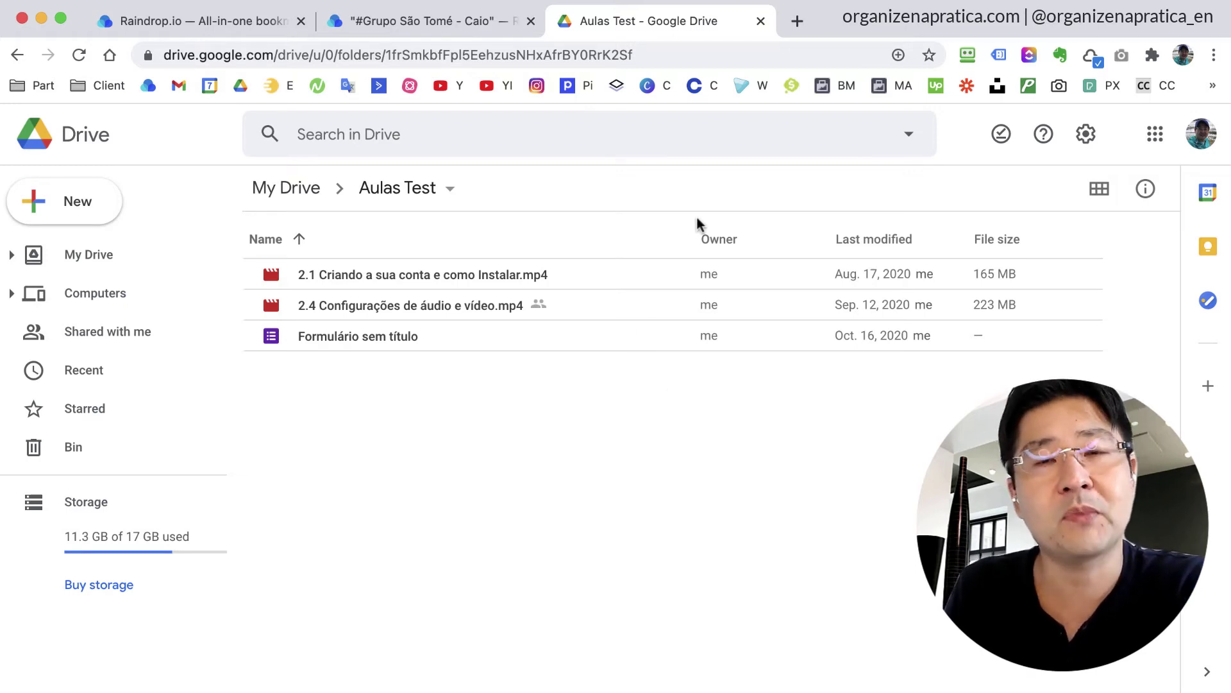
left_click(290, 188)
Step: In another new tab, go to raindrop.io and open its Download page
left_click(795, 31)
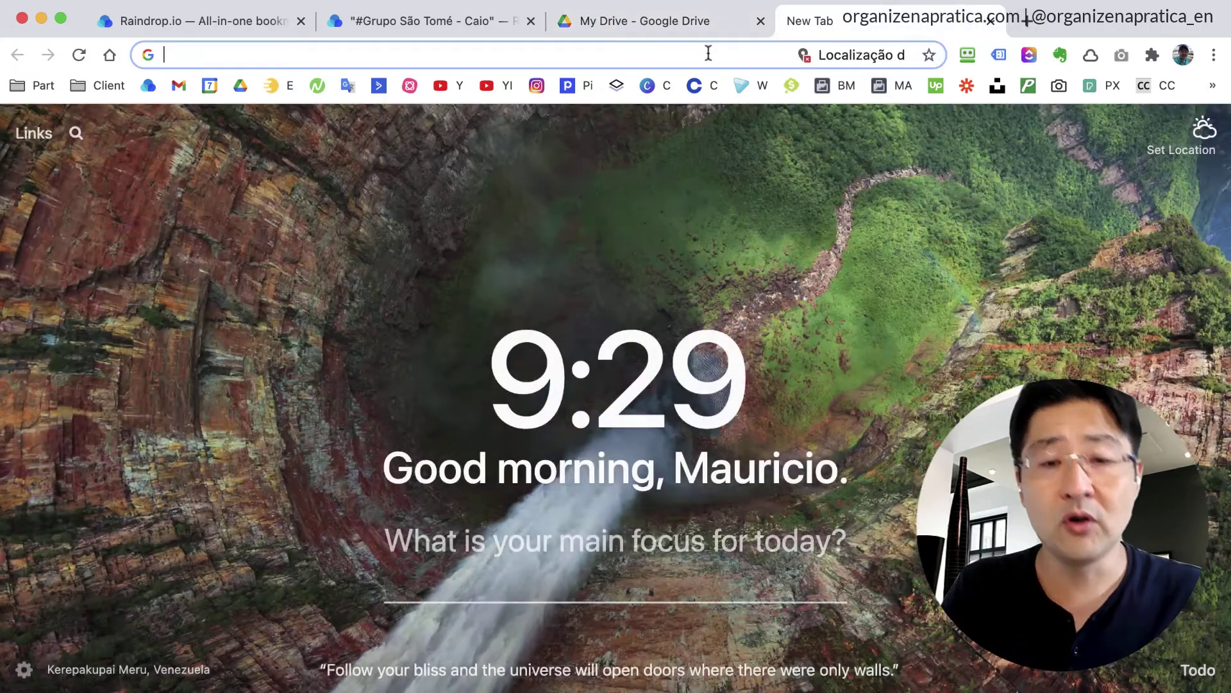
type("raindr")
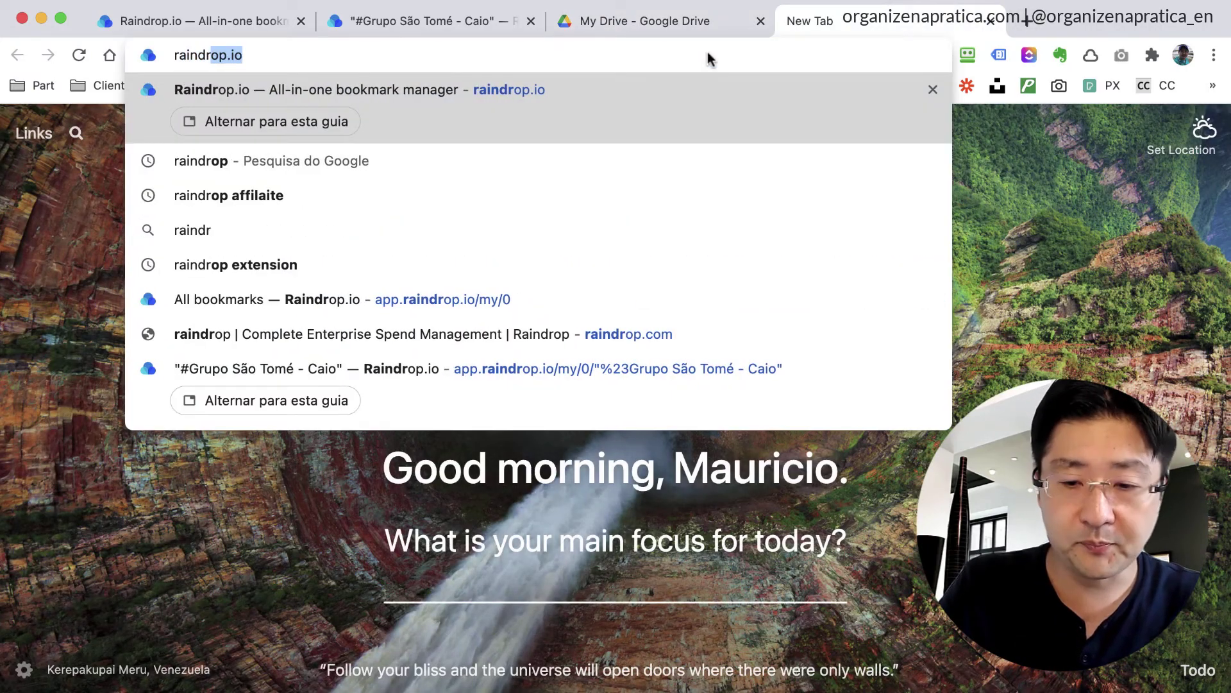
type("op.io")
key("Return")
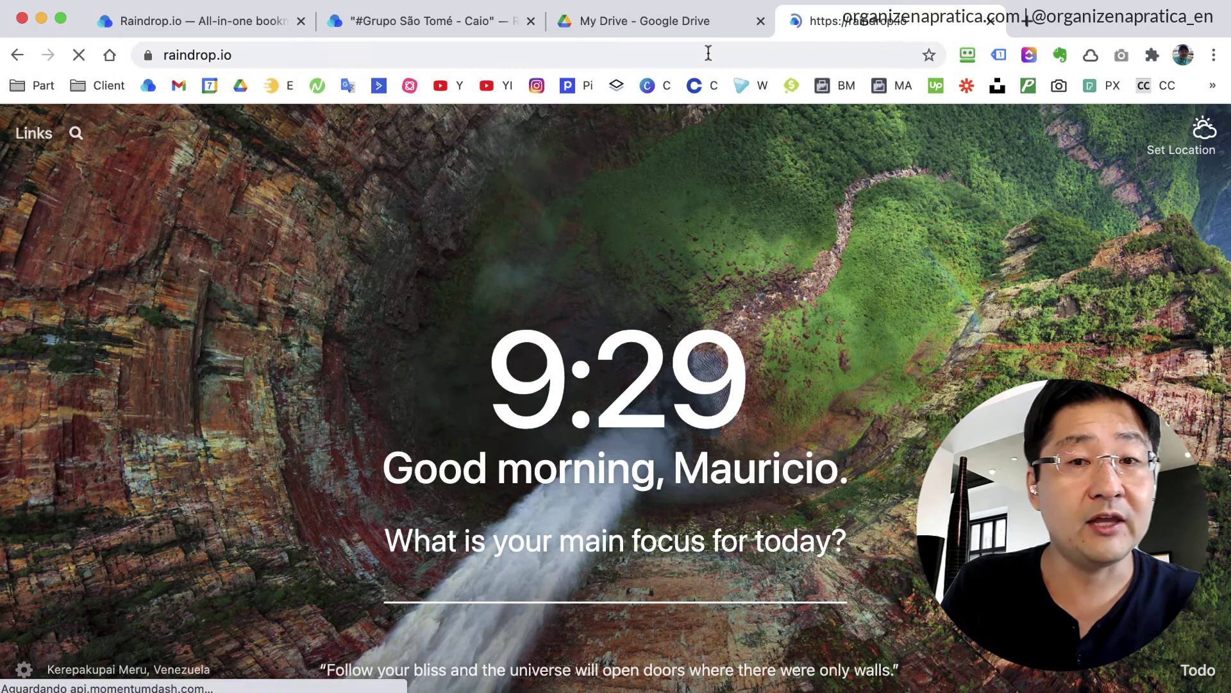
scroll(248, 596, "down", 3)
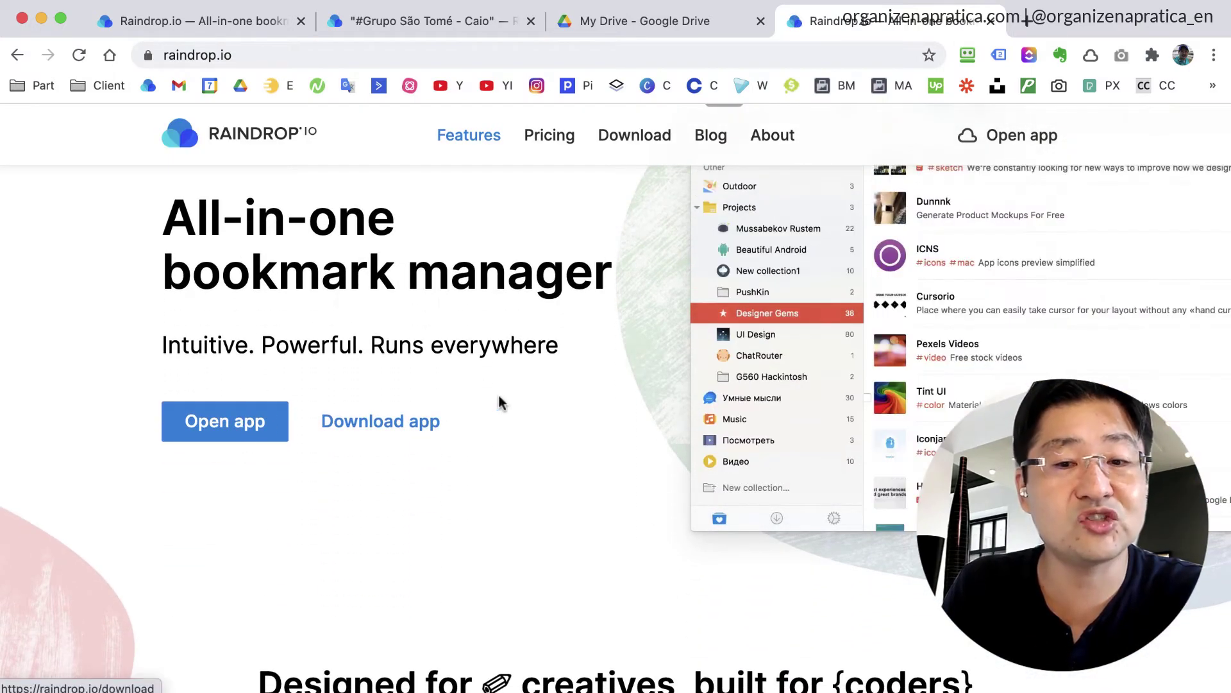
scroll(500, 403, "down", 3)
scroll(500, 402, "up", 5)
left_click(638, 137)
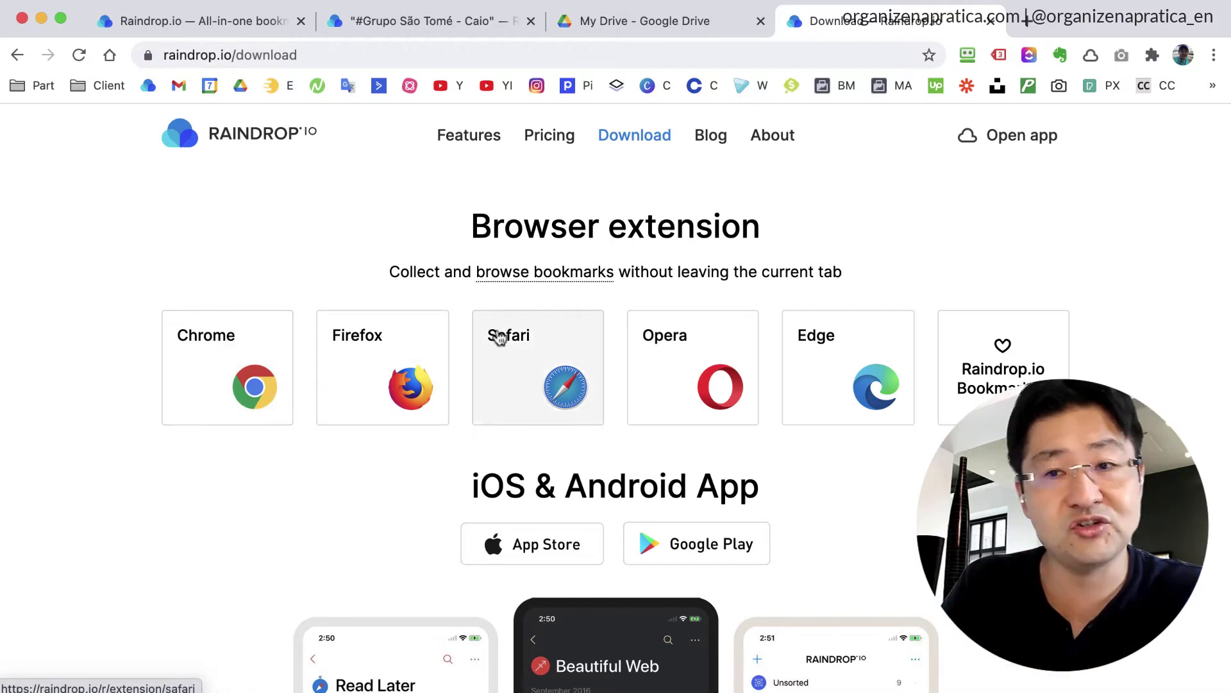
Step: Open Drive's Contatos folder and launch the Raindrop.io extension panel over it
left_click(667, 35)
double_click(352, 558)
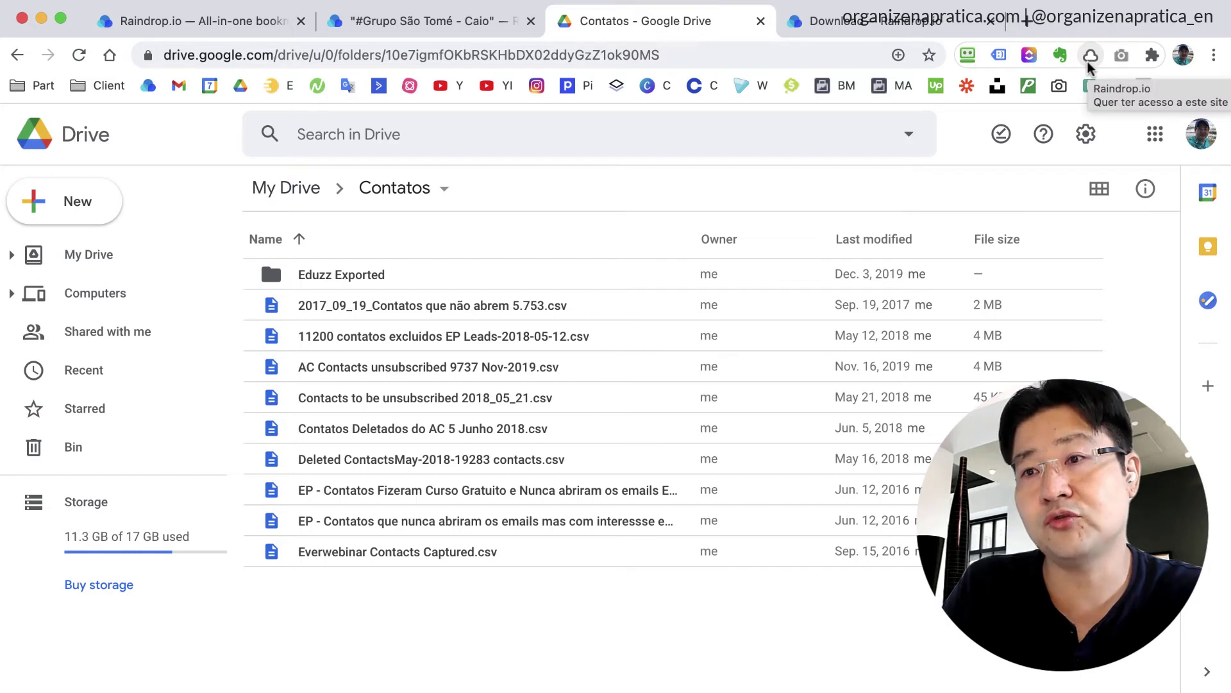
left_click(1152, 56)
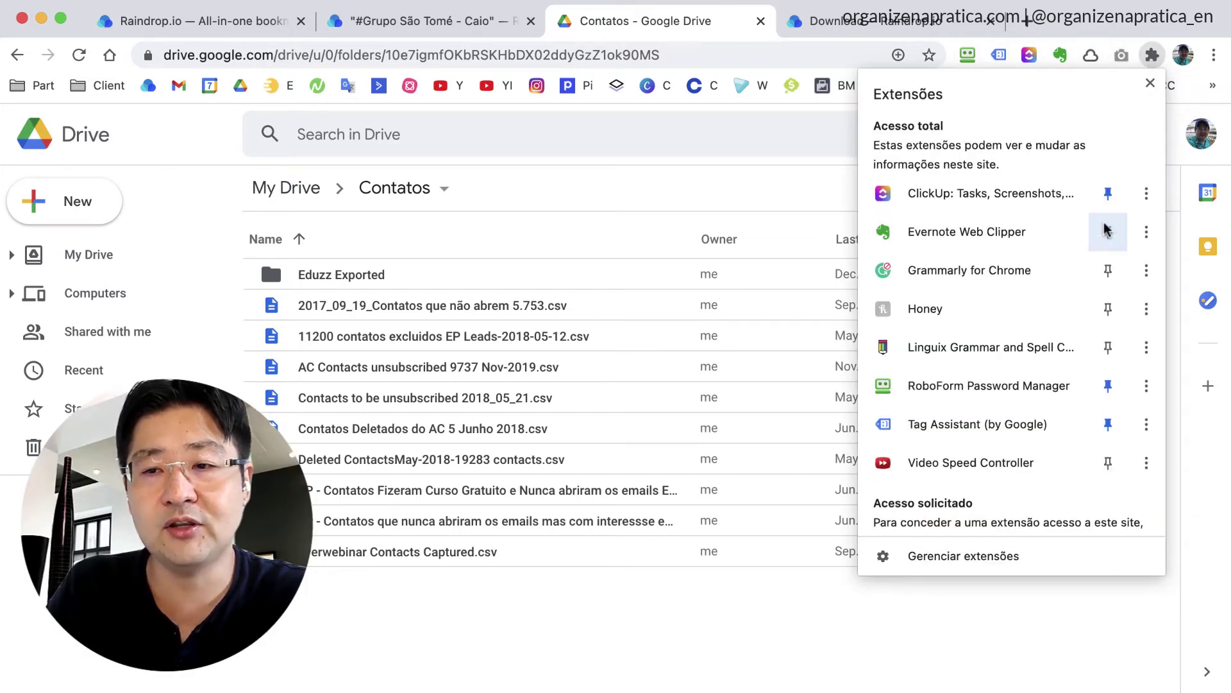
scroll(1104, 228, "down", 4)
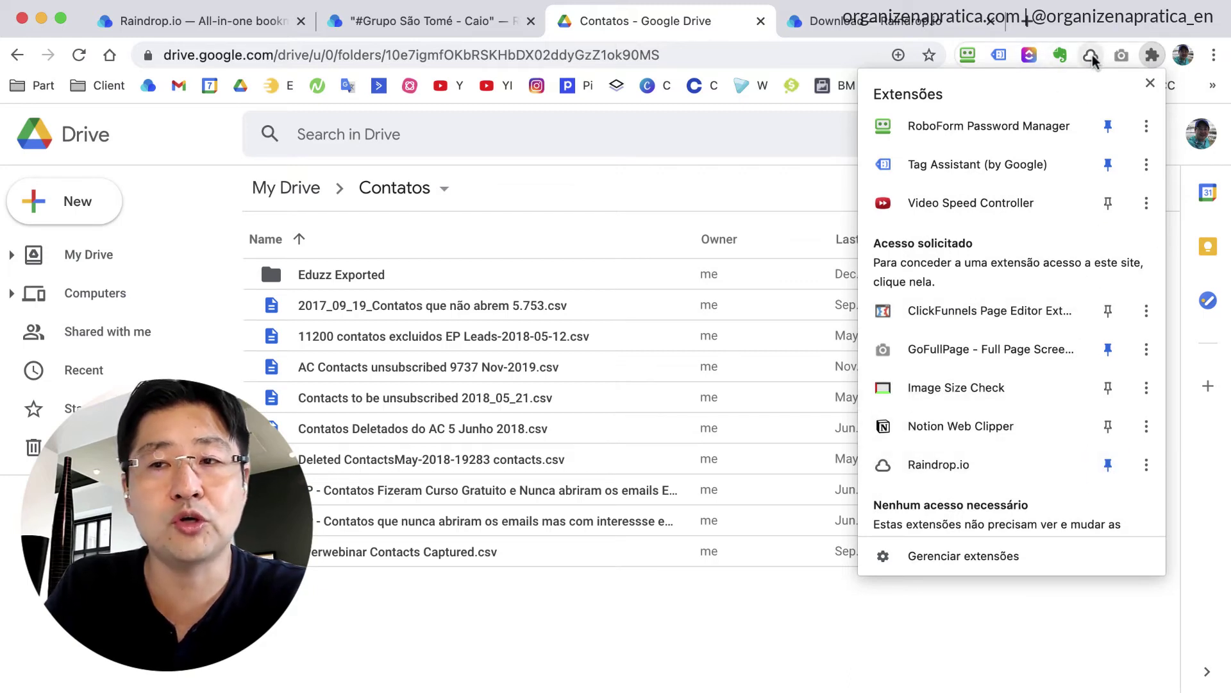
left_click(1097, 29)
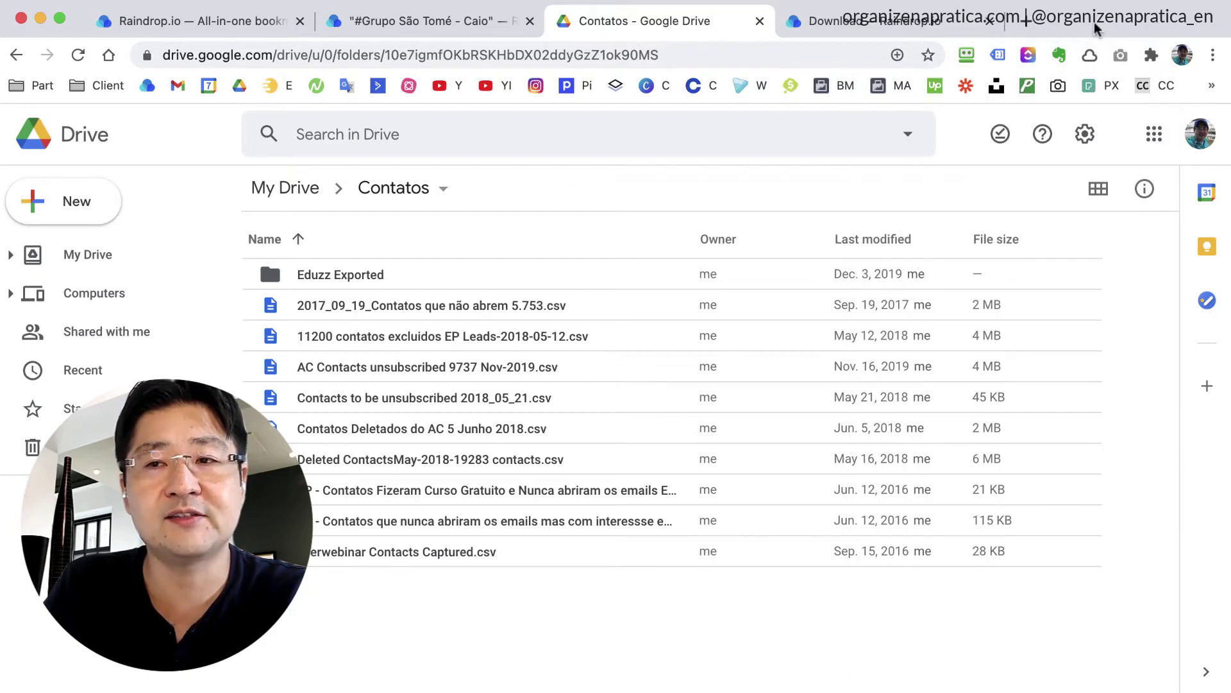
left_click(1091, 57)
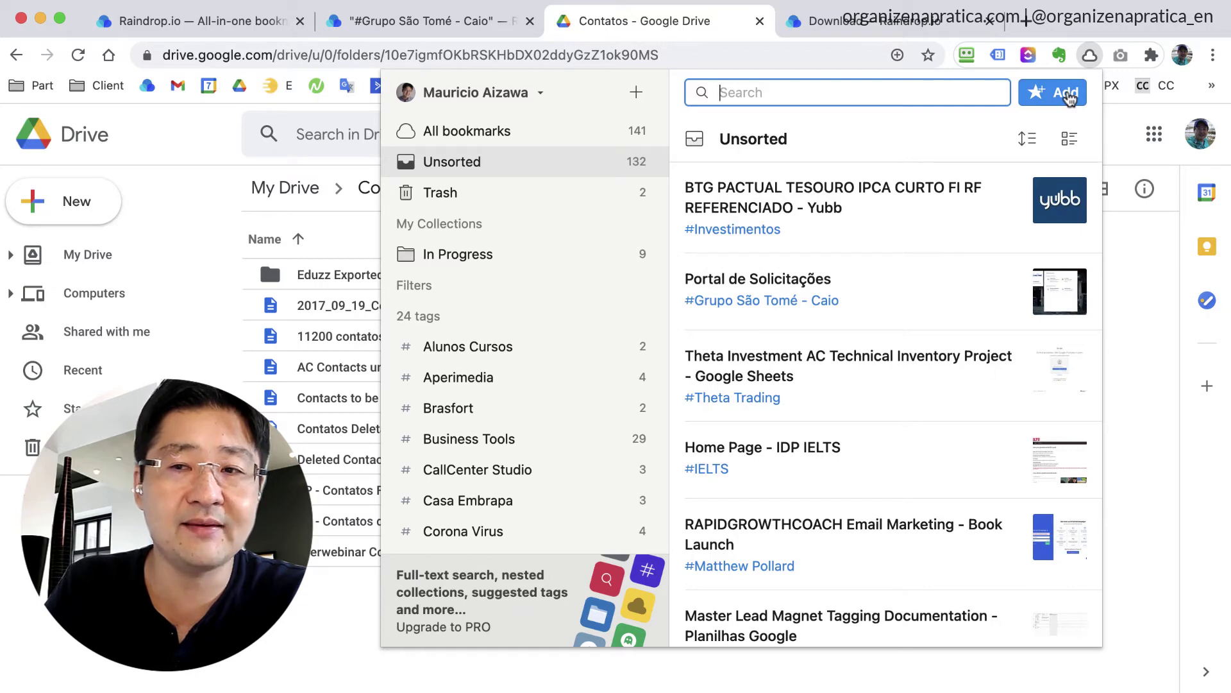
Step: Save the Contatos Drive folder as a bookmark and start a tag, browsing 'p' suggestions
left_click(1067, 93)
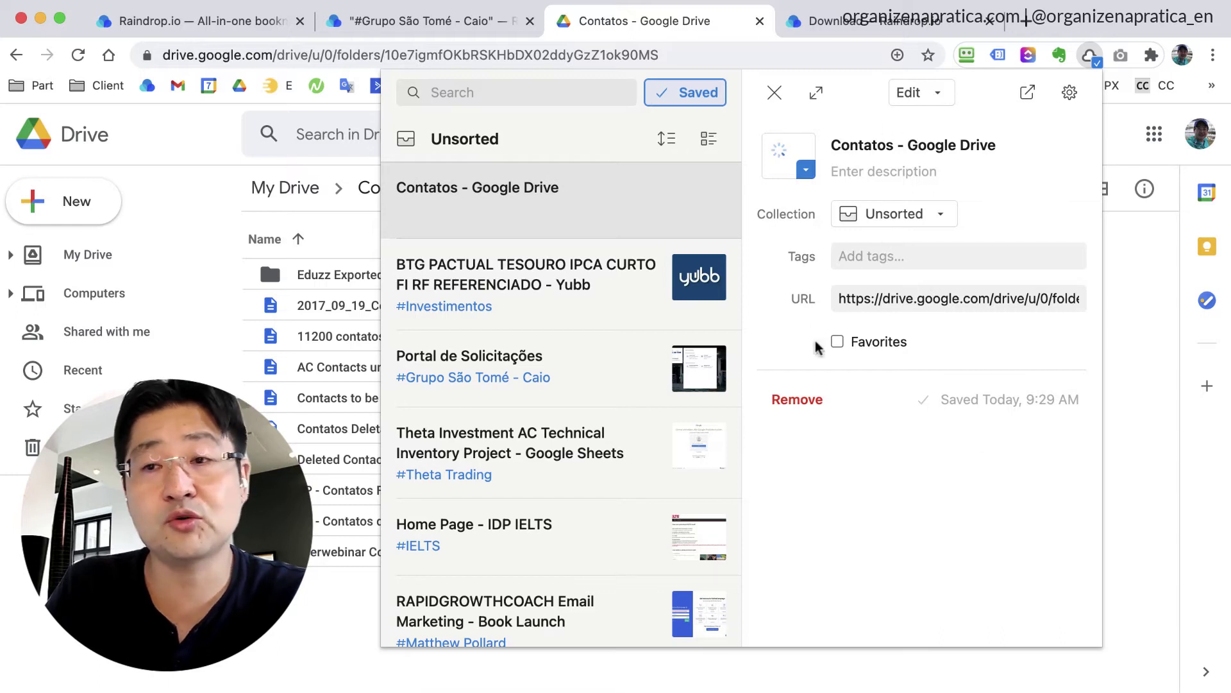
left_click(860, 263)
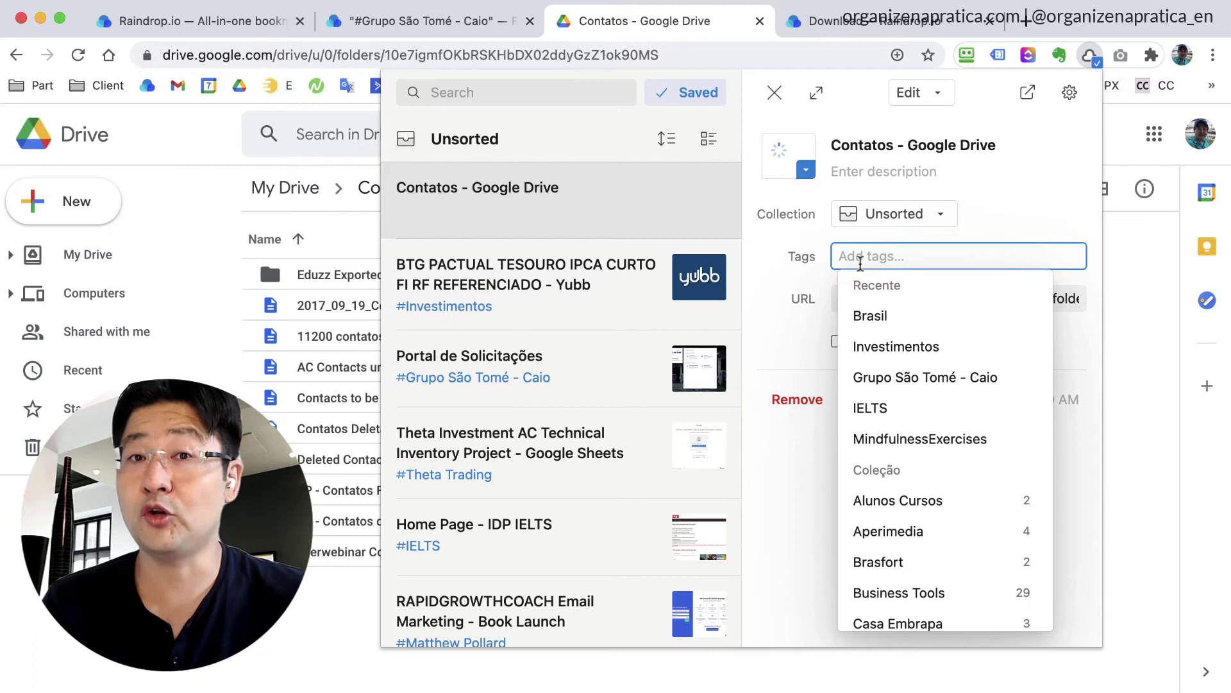
type("#project")
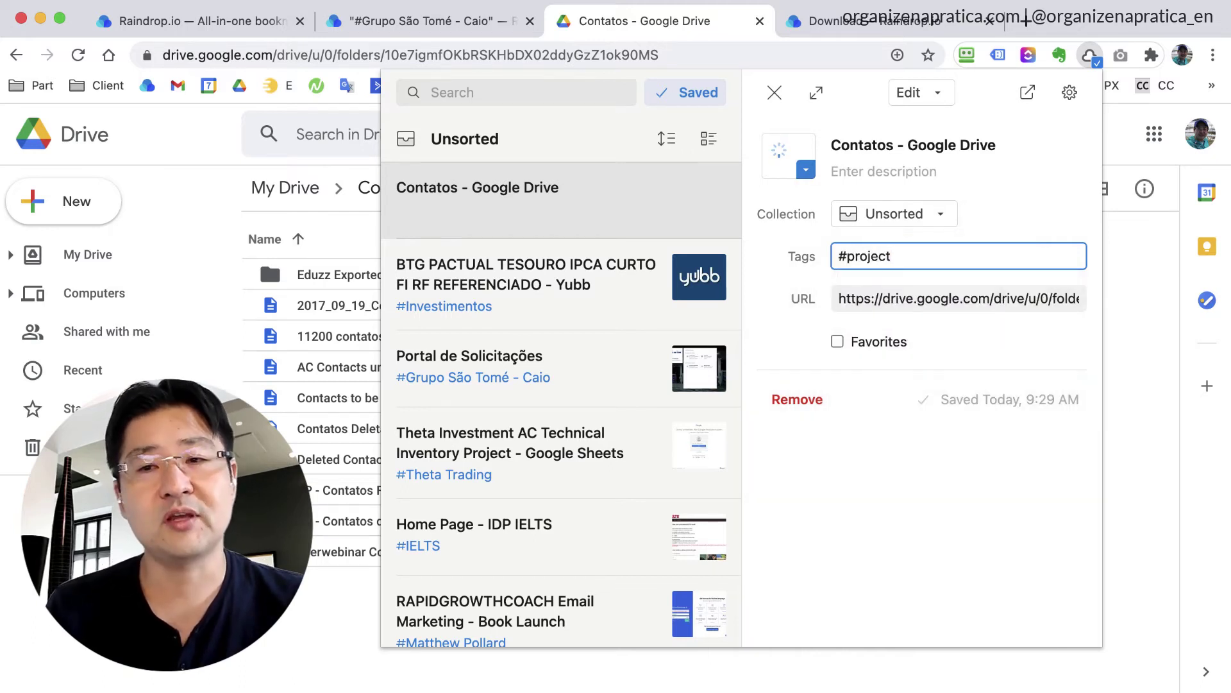
key("super+a")
key("BackSpace")
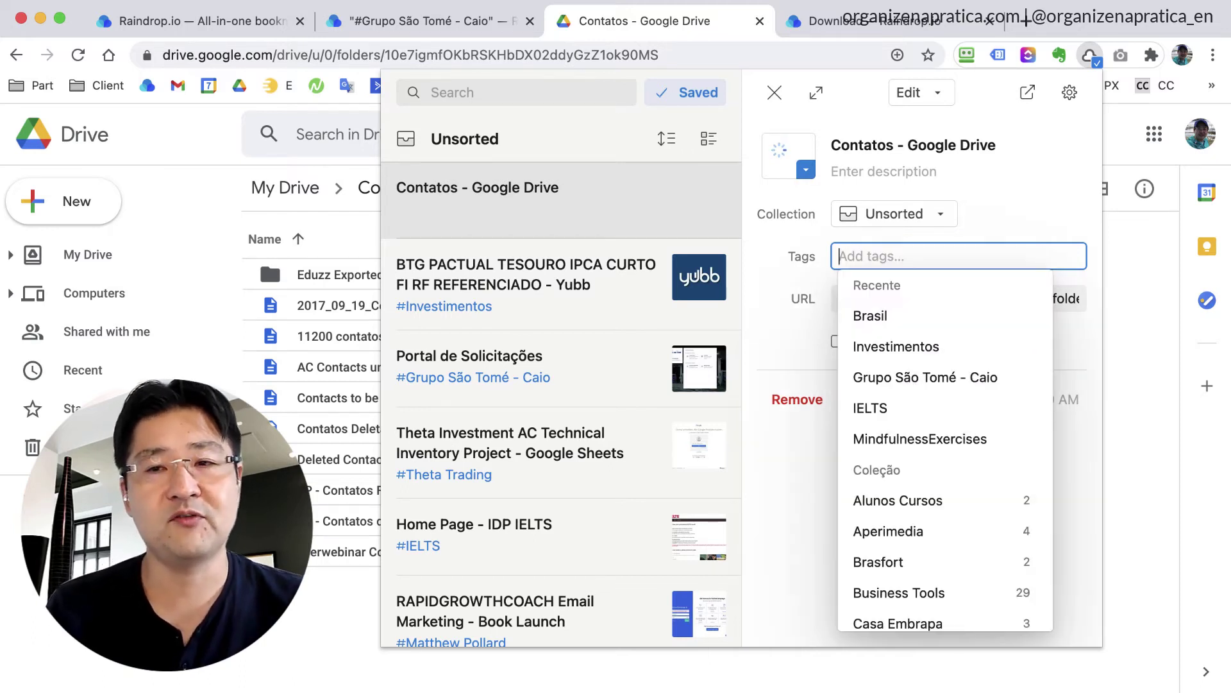
type("p")
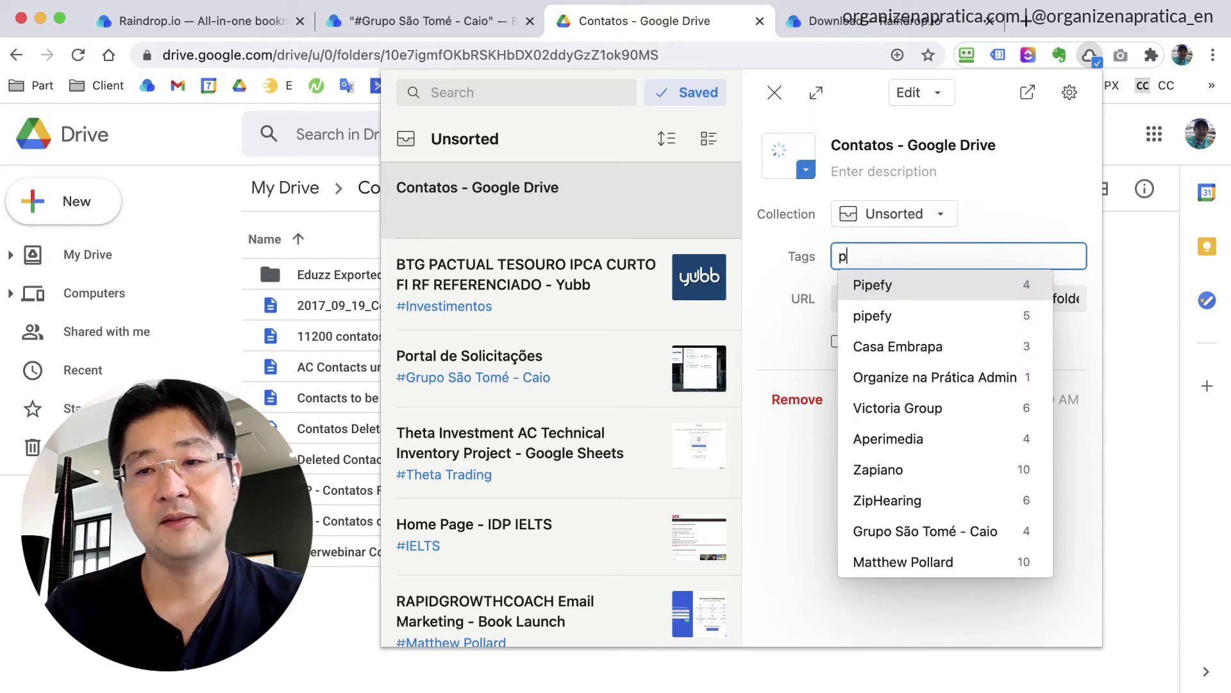
key("Down")
key("Down")
key("Down")
key("Down")
key("Down")
key("Down")
key("Down")
key("Down")
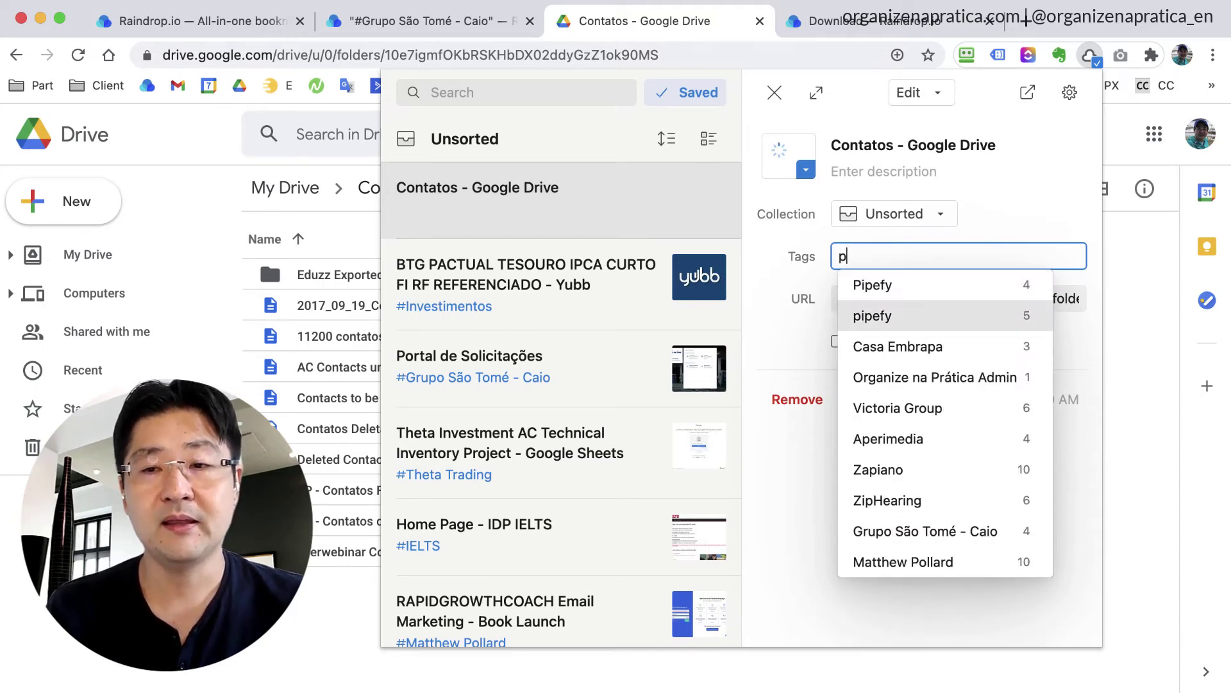
key("Up")
key("Up")
key("Up")
key("Up")
key("Up")
key("Up")
key("Up")
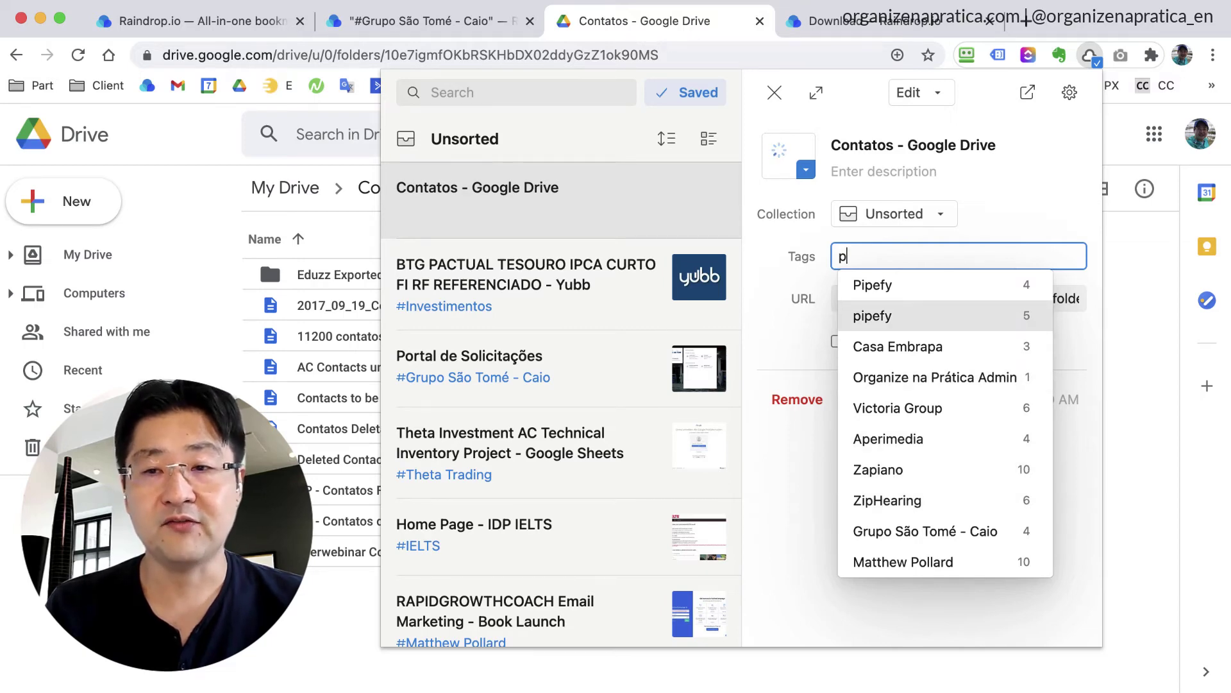
key("BackSpace")
Step: Browse the 'br' tag suggestions, then type 'Proje' and add the tag Project1
type("br")
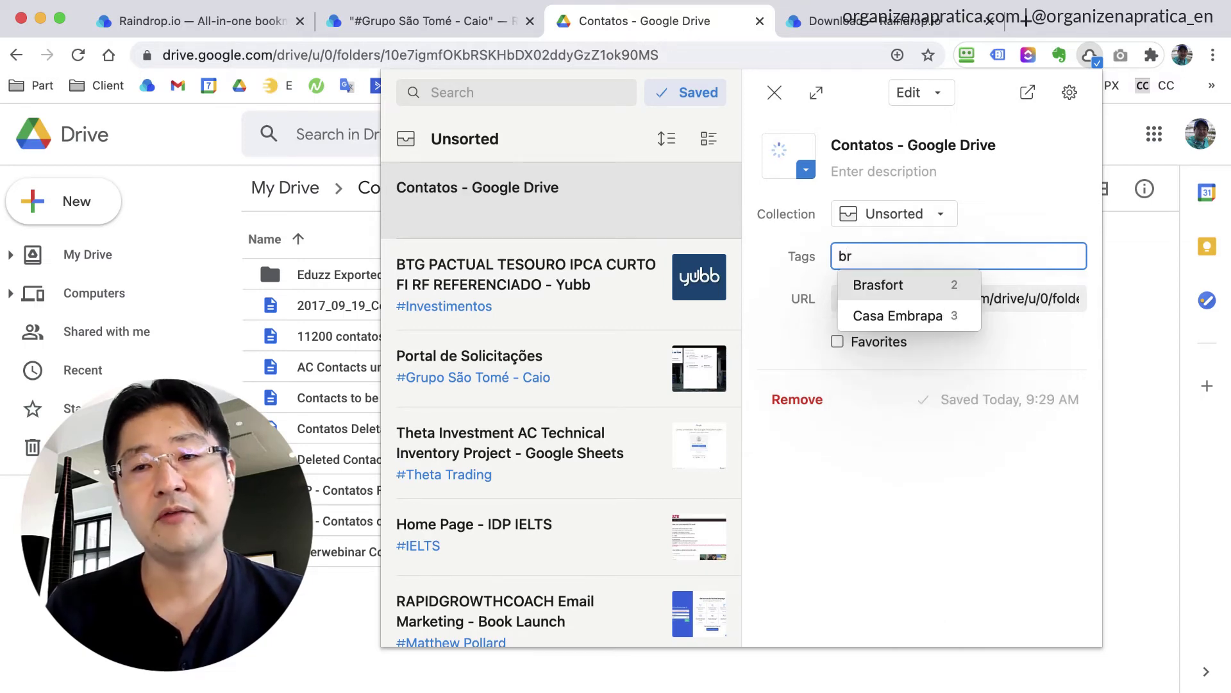
key("Down")
key("Up")
key("Down")
key("Up")
key("Down")
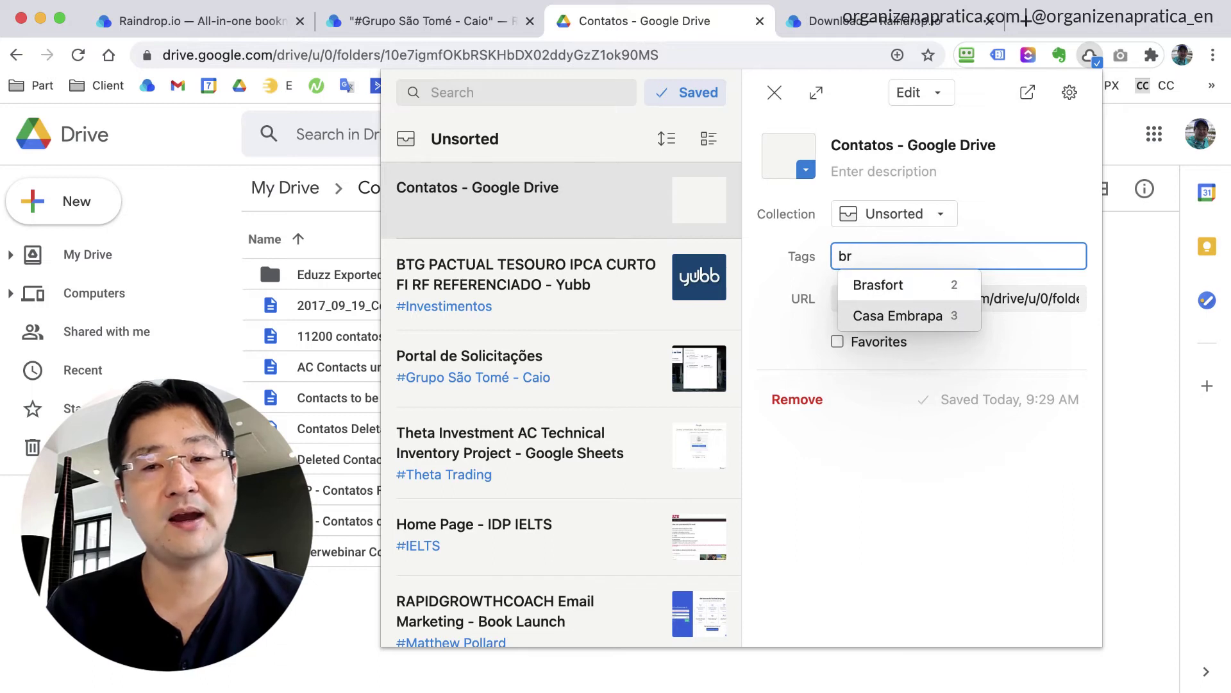
key("Up")
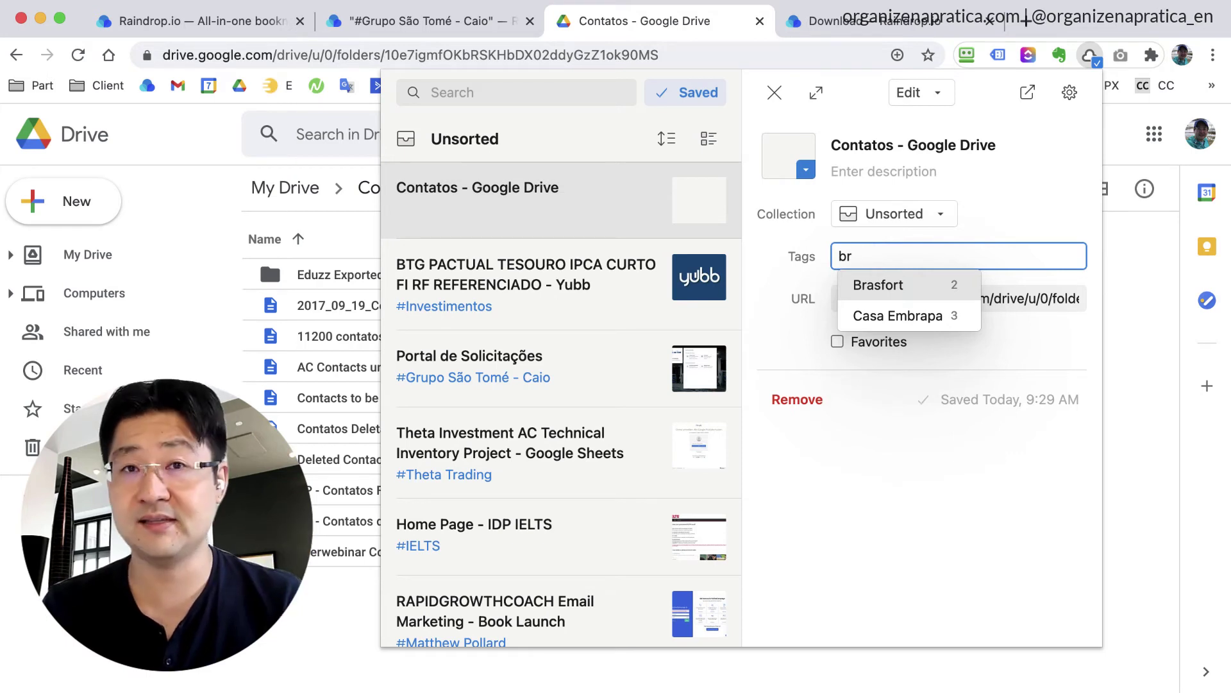
key("BackSpace")
key("BackSpace")
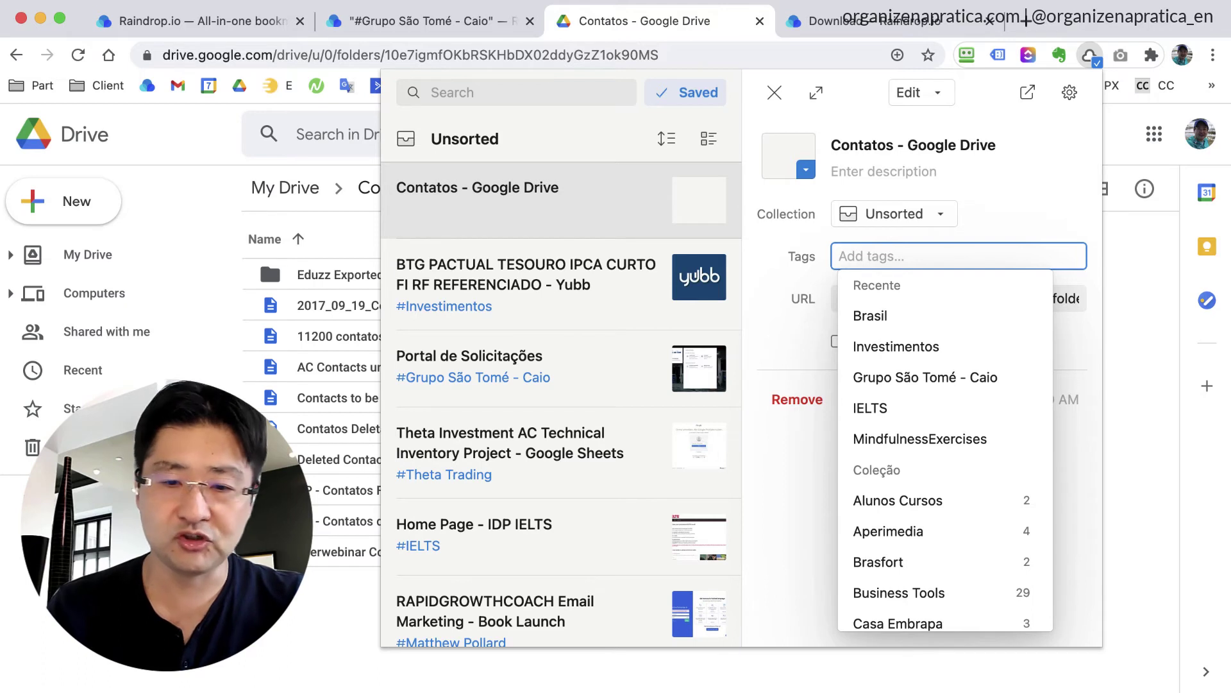
type("Project1")
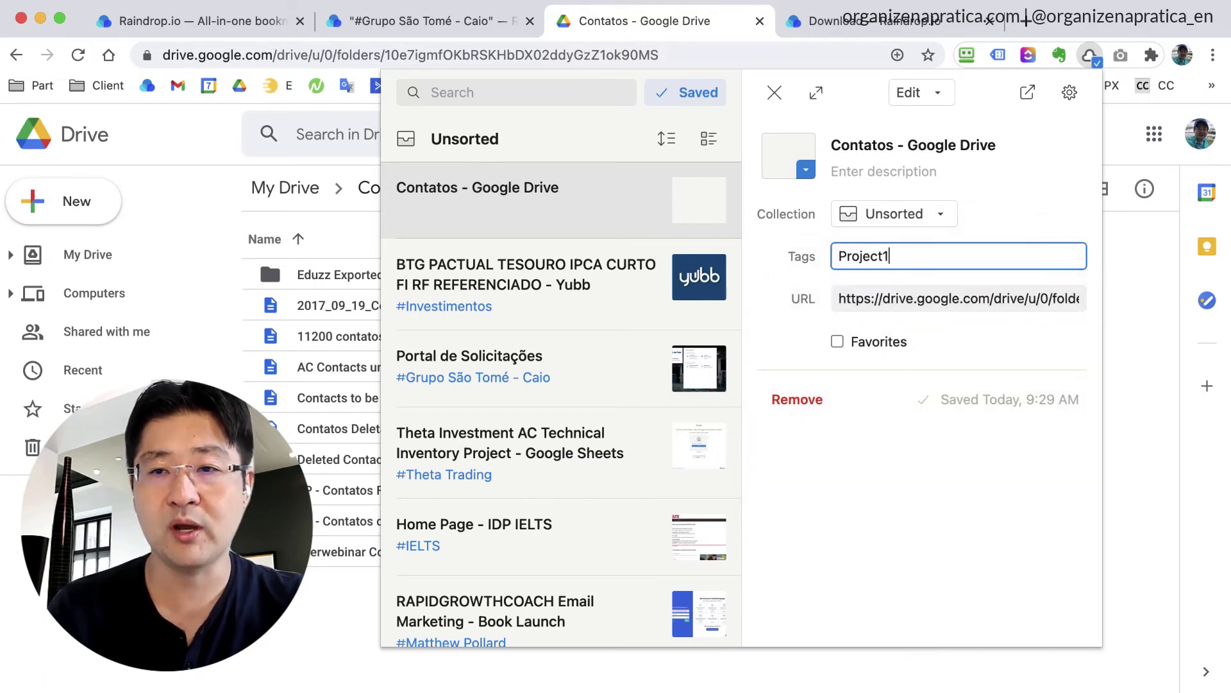
key("Return")
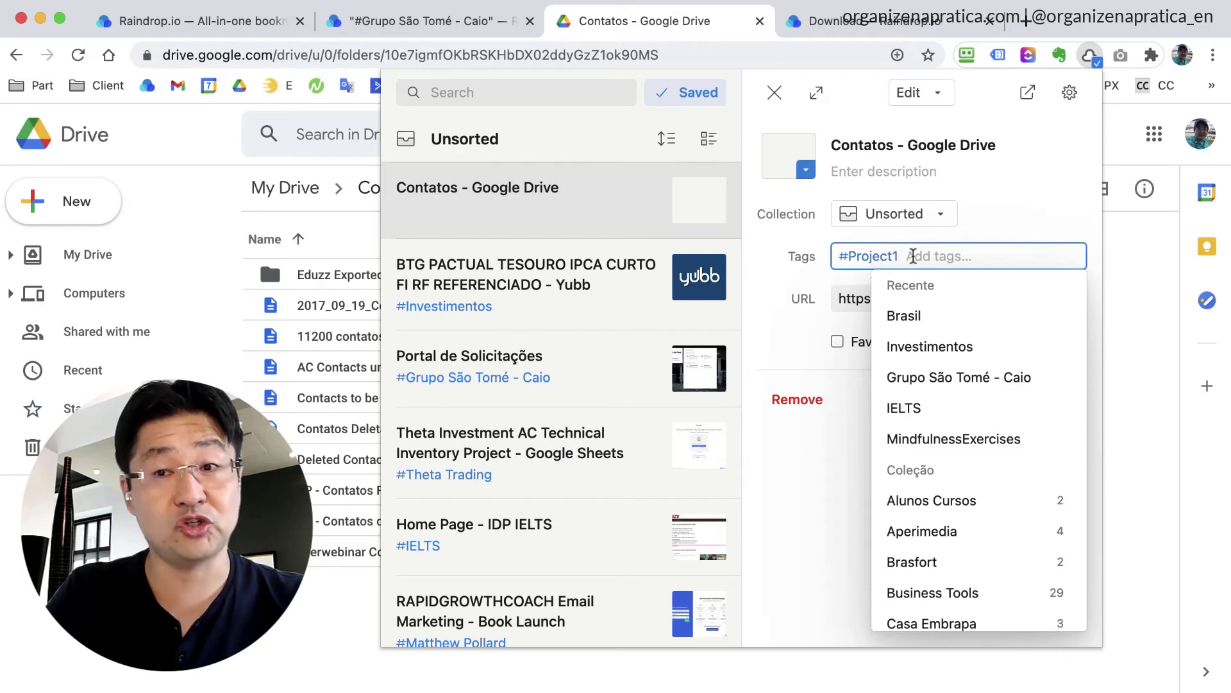
Step: Change the Drive bookmark's title to 'Contact files' and open its Cover image options
left_click(871, 147)
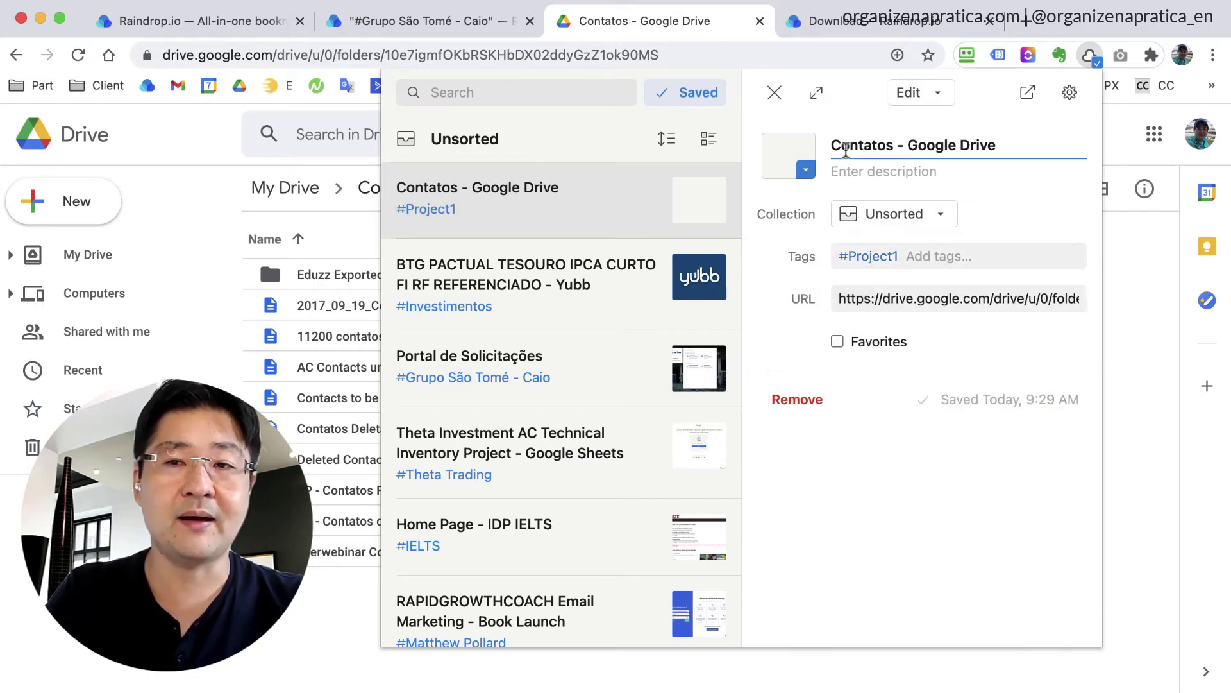
triple_click(861, 148)
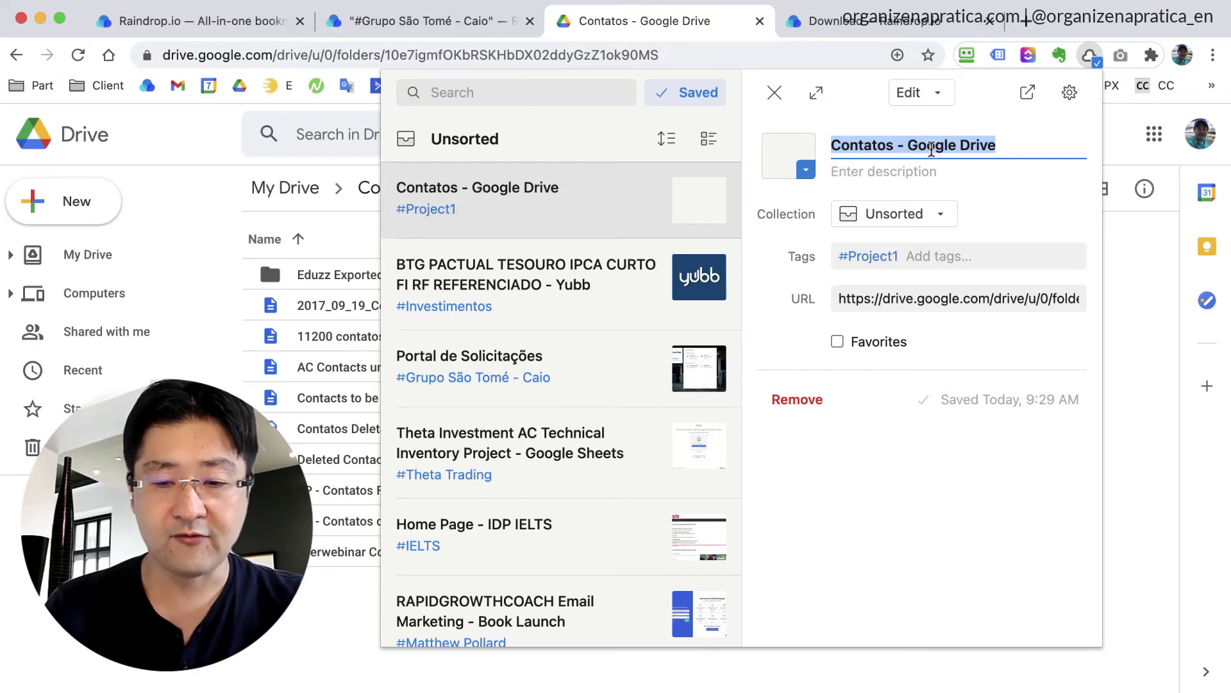
type("Folder")
key("super+a")
key("BackSpace")
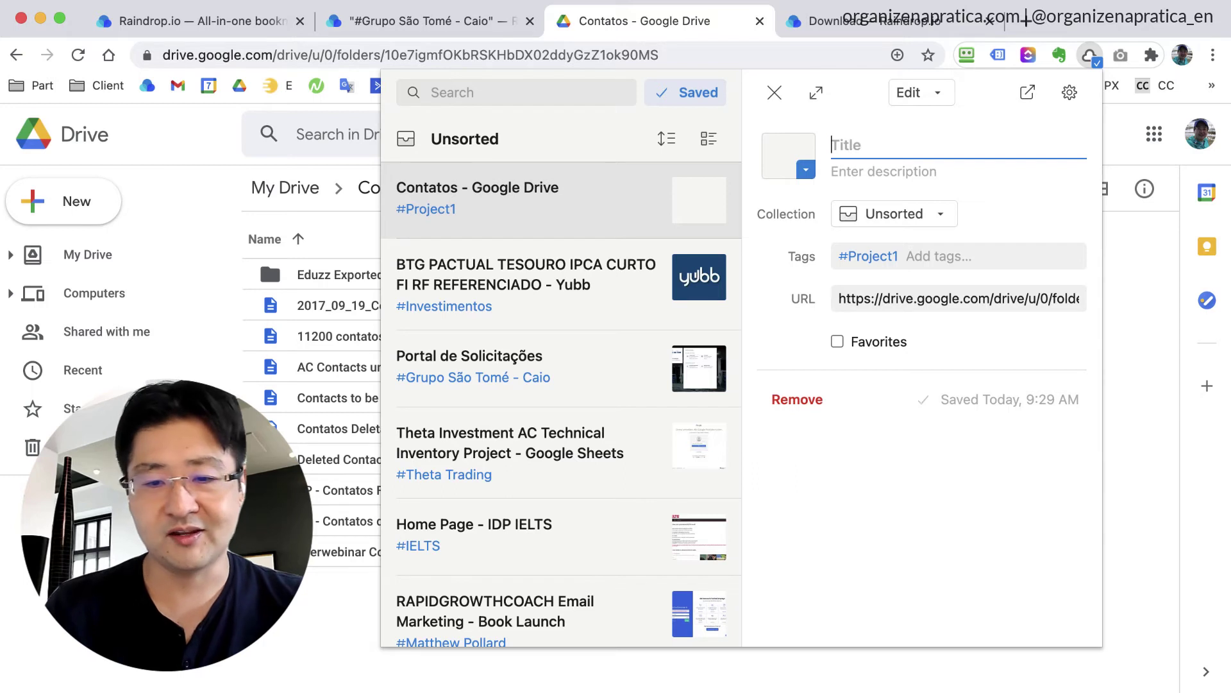
type("contact files")
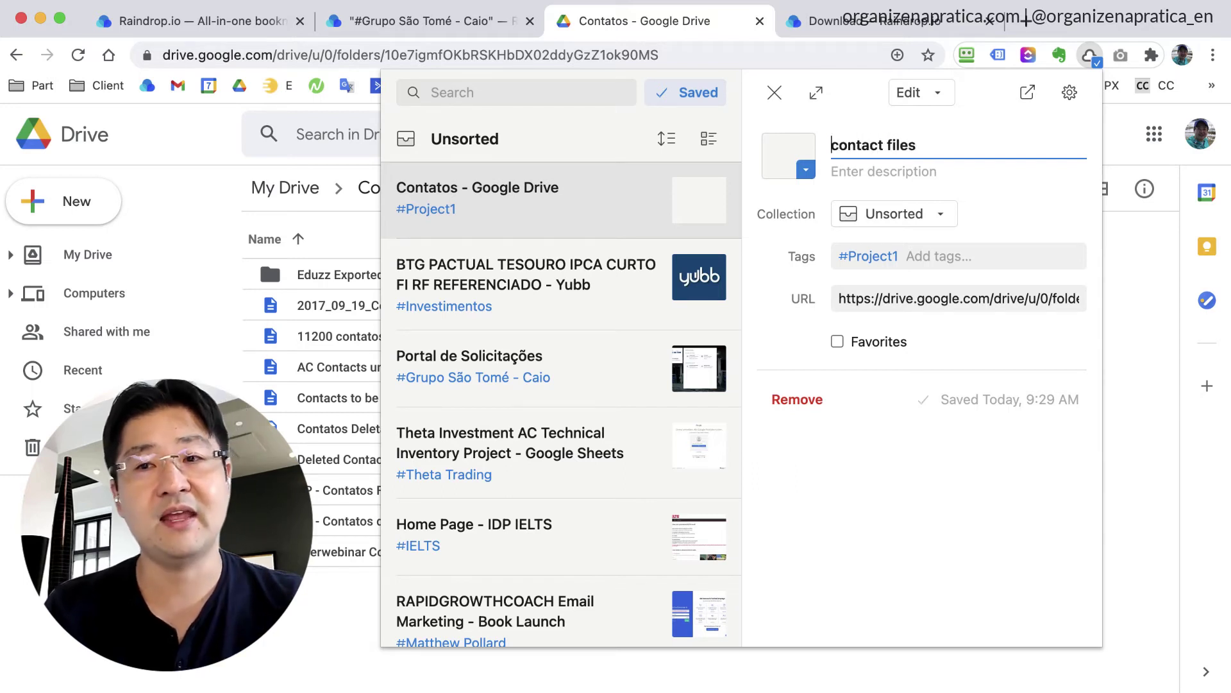
key("Delete")
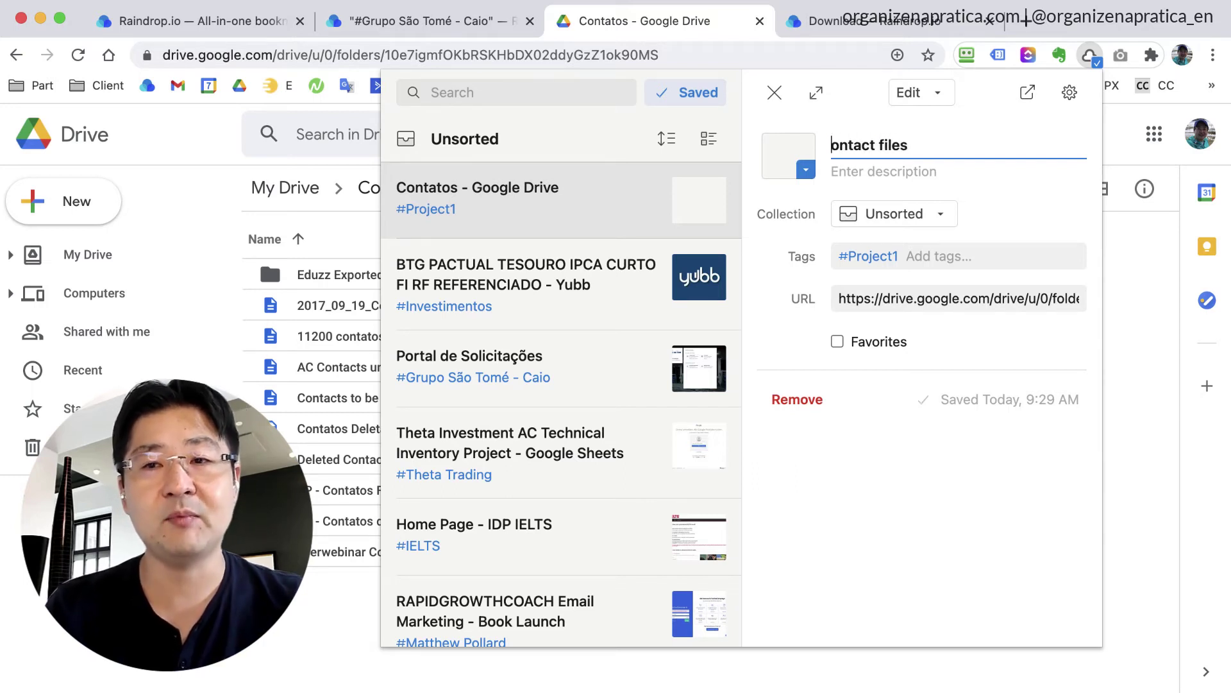
type("C")
key("Tab")
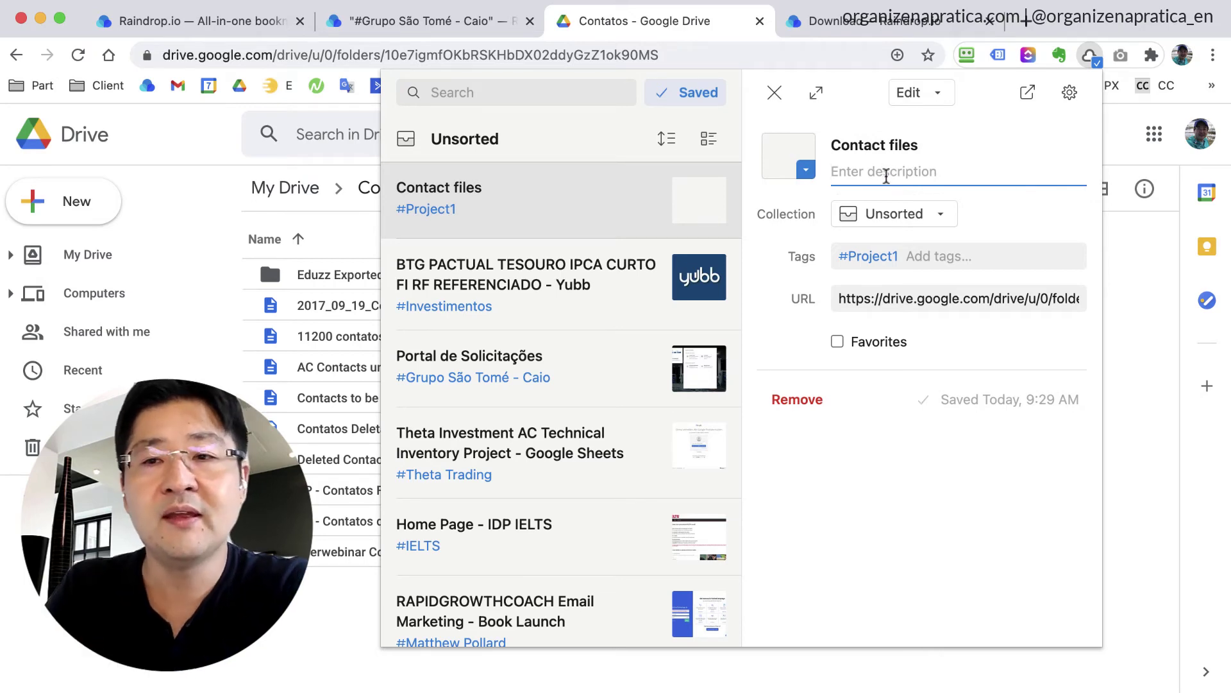
left_click(806, 171)
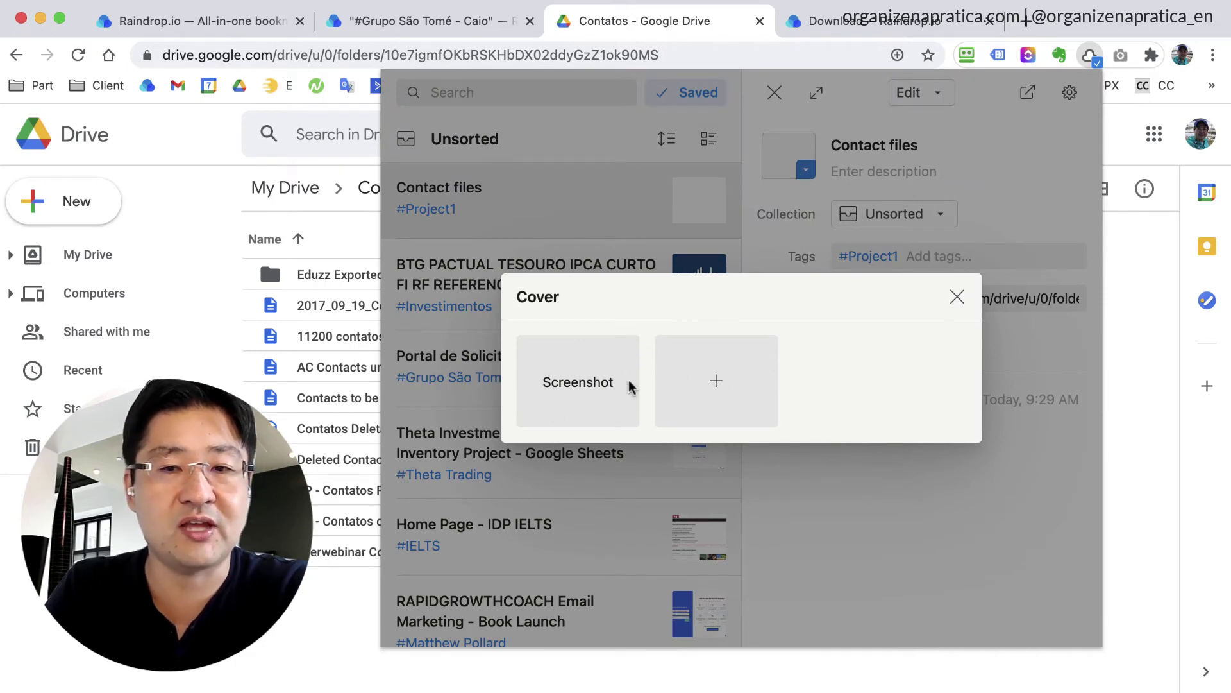
Step: Dismiss the Cover dialog, tick Favorites for Contact files, and close the popup
left_click(957, 297)
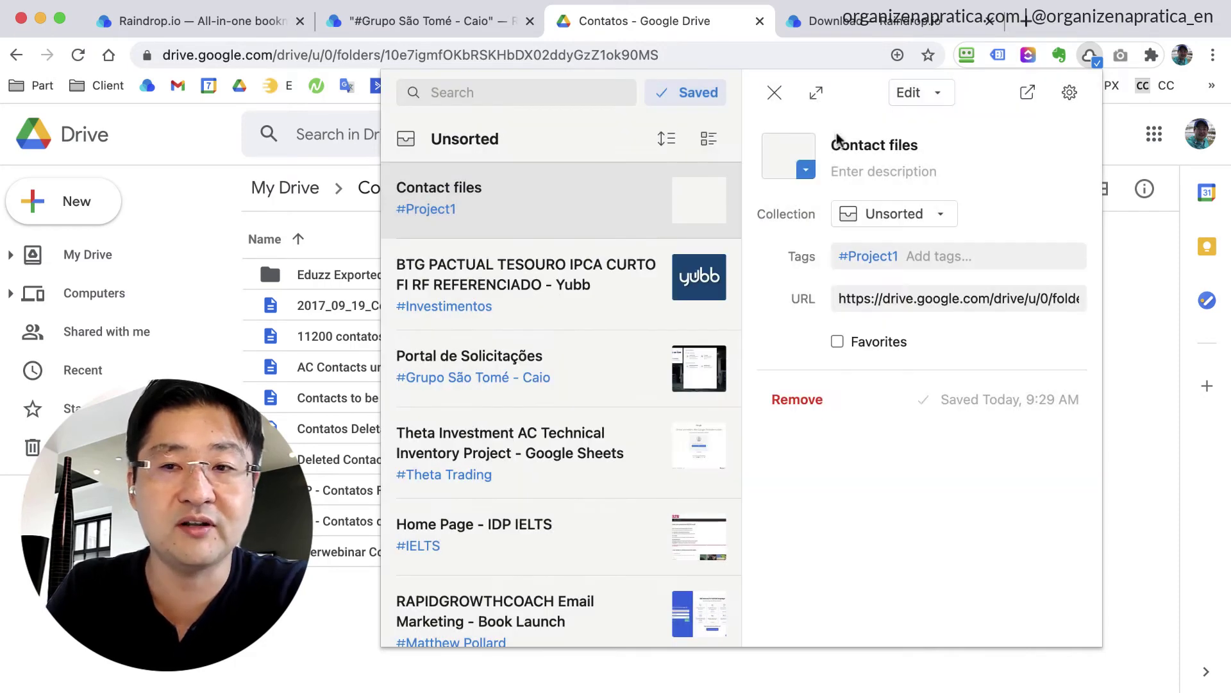
left_click(837, 342)
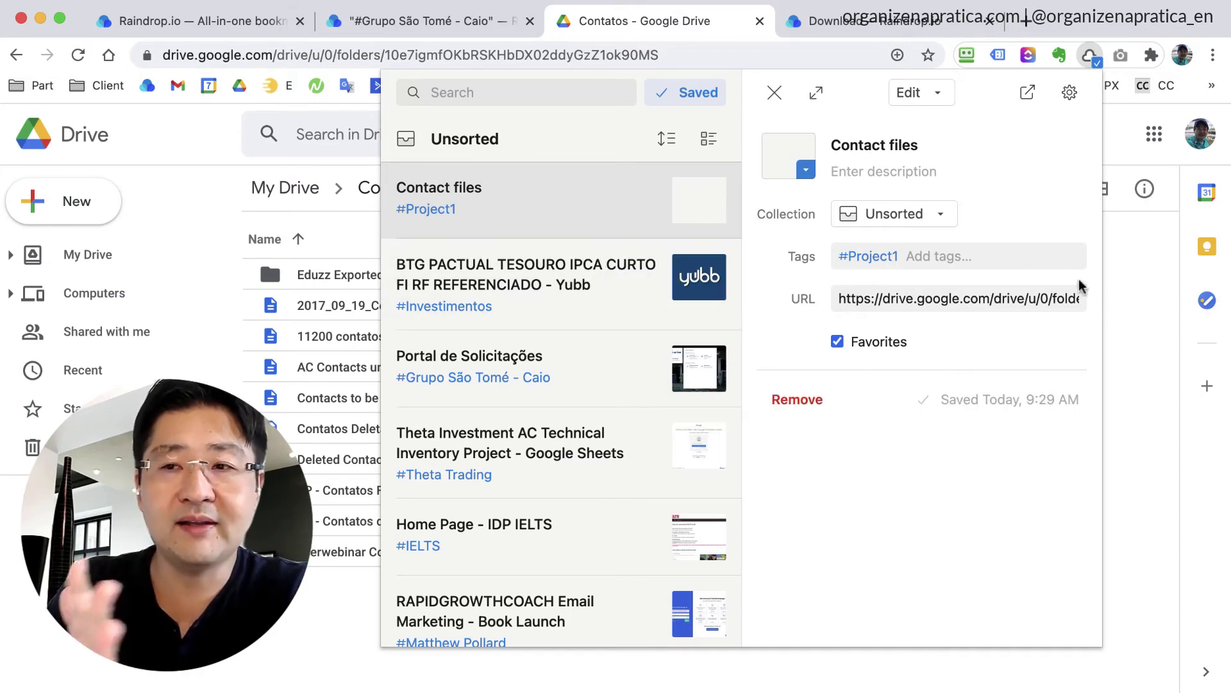
left_click(1127, 280)
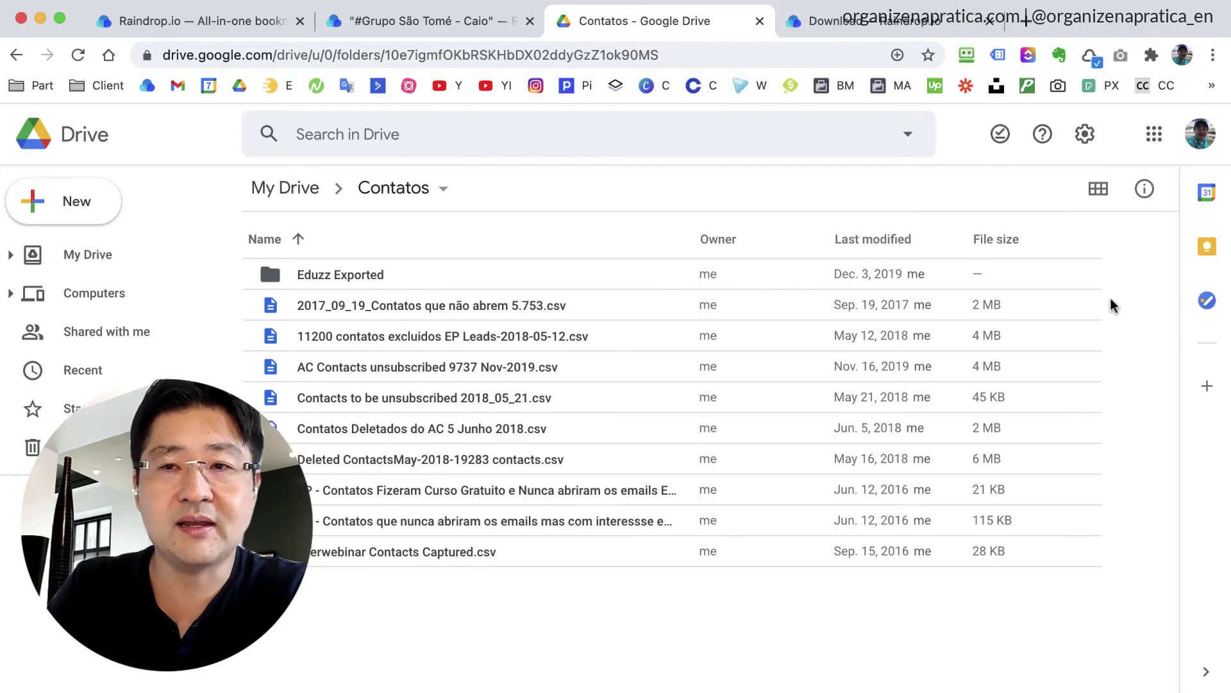
Step: Close the Drive tab, then filter the Raindrop.io web app by the #Project1 tag, leaving one bookmark: Contact files
left_click(759, 21)
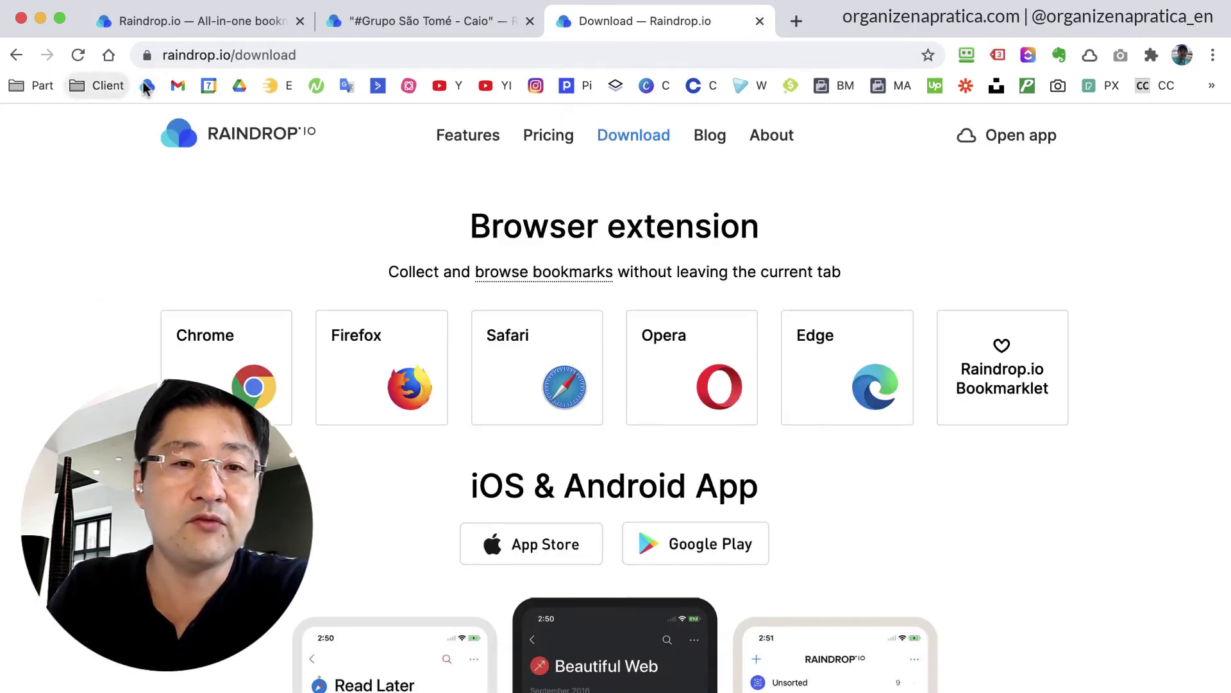
left_click(147, 85)
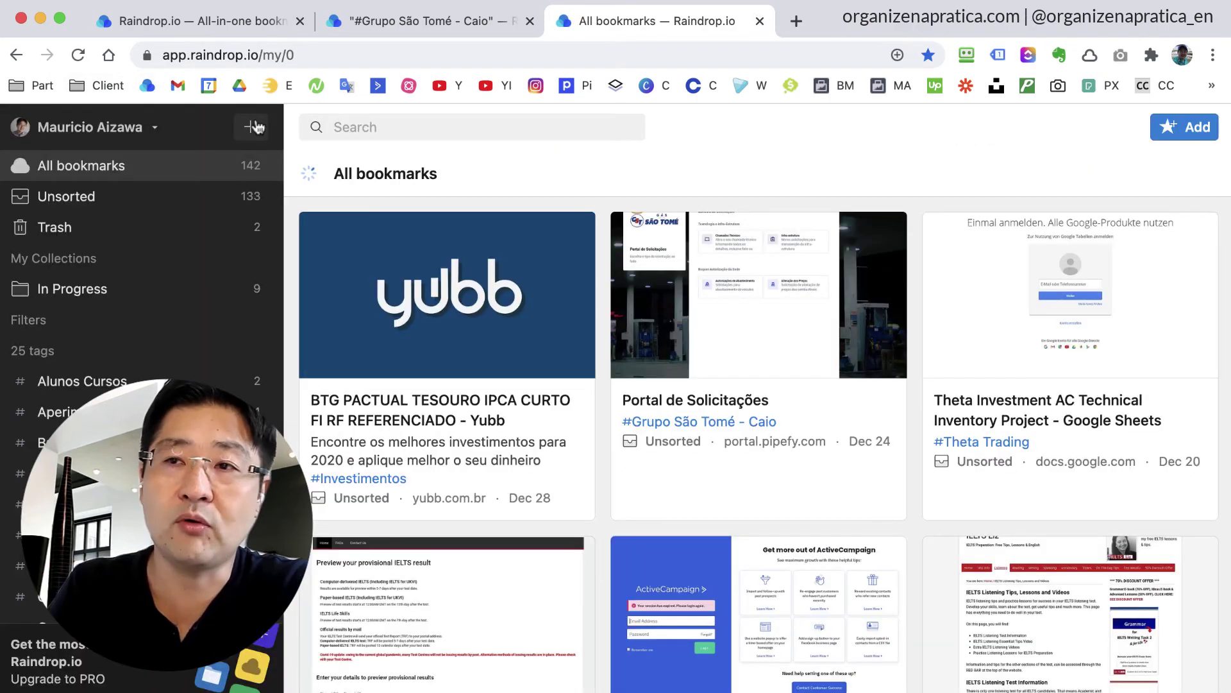
scroll(103, 372, "down", 10)
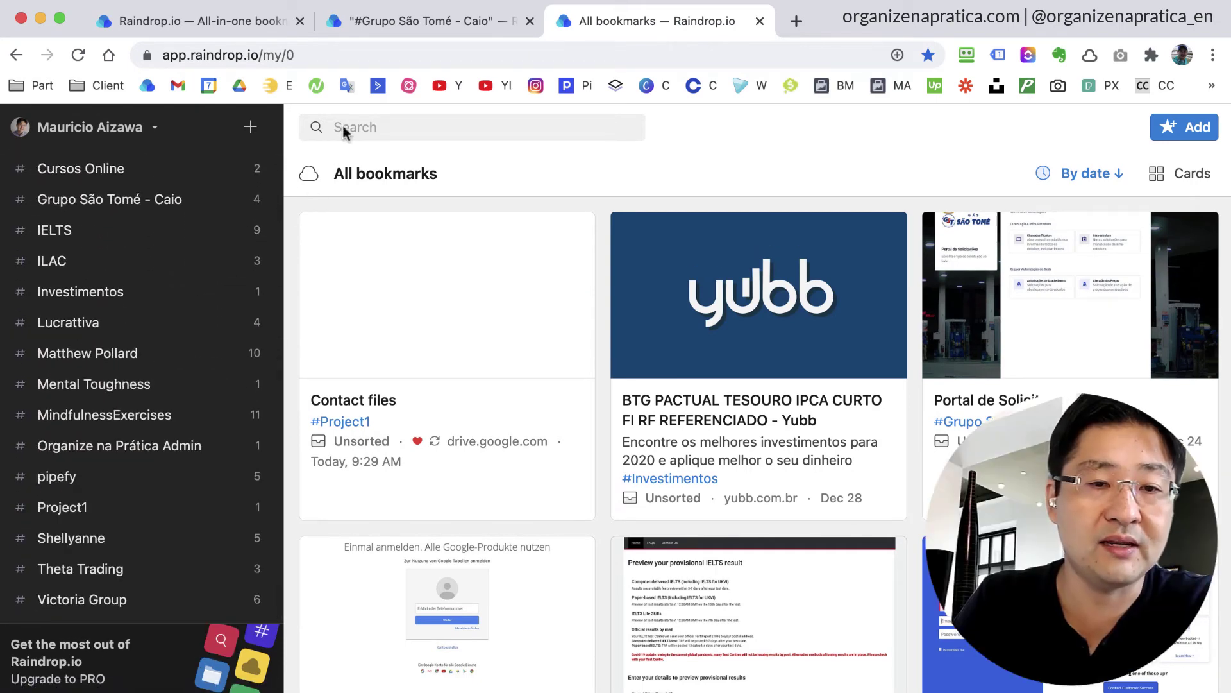
scroll(106, 478, "up", 10)
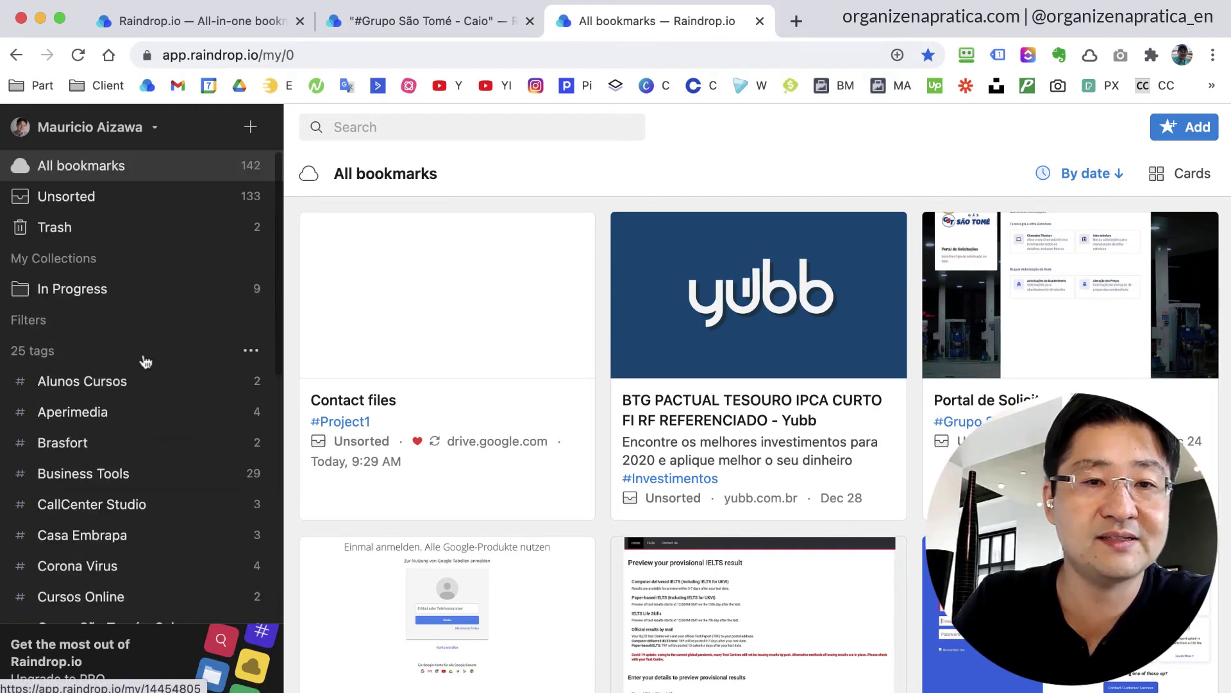
left_click(452, 128)
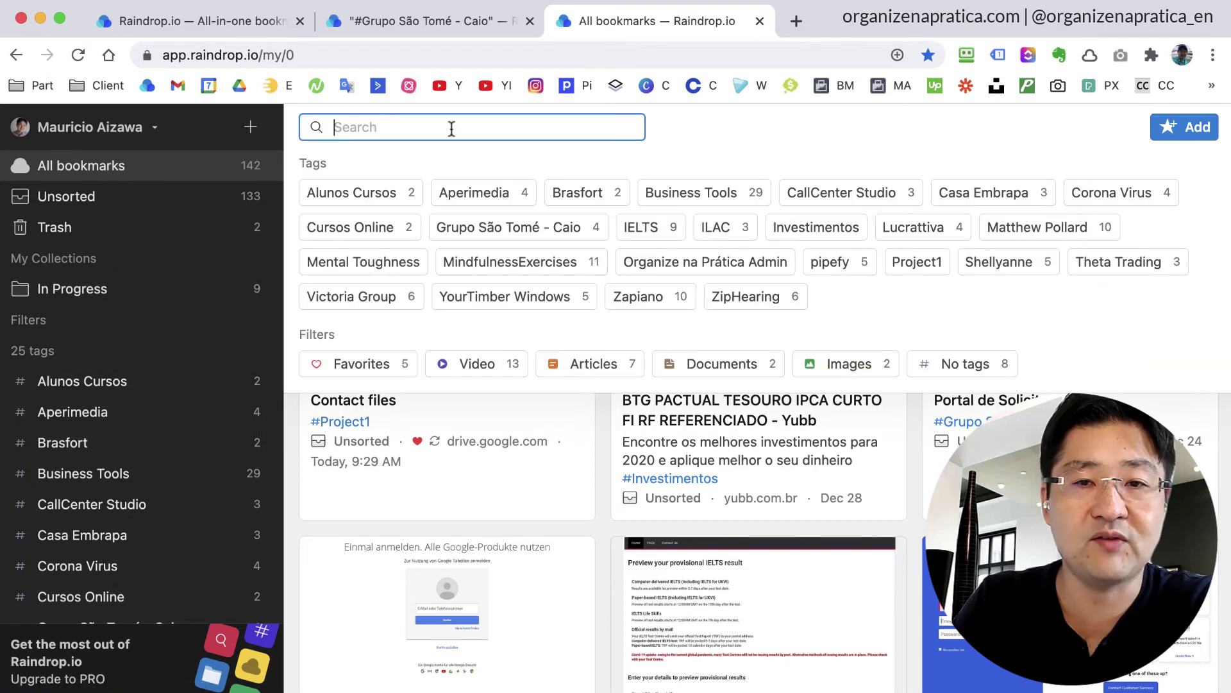
left_click(917, 263)
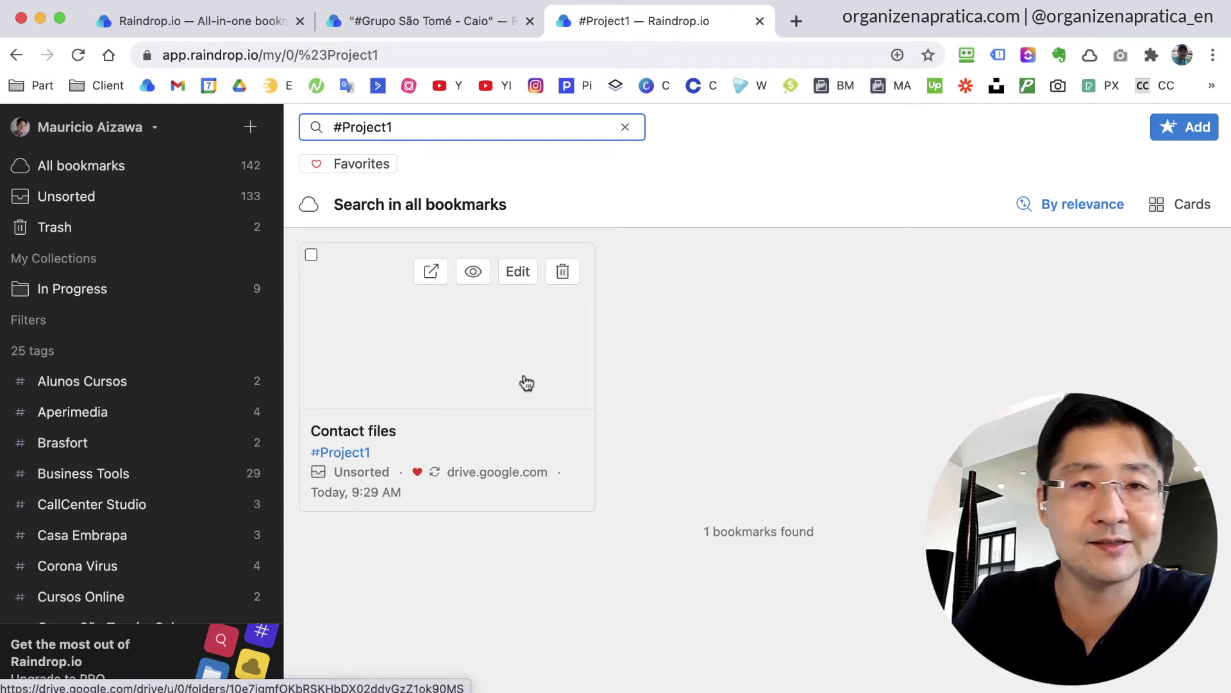
Step: Preview the Contact files bookmark, then close the preview
left_click(474, 273)
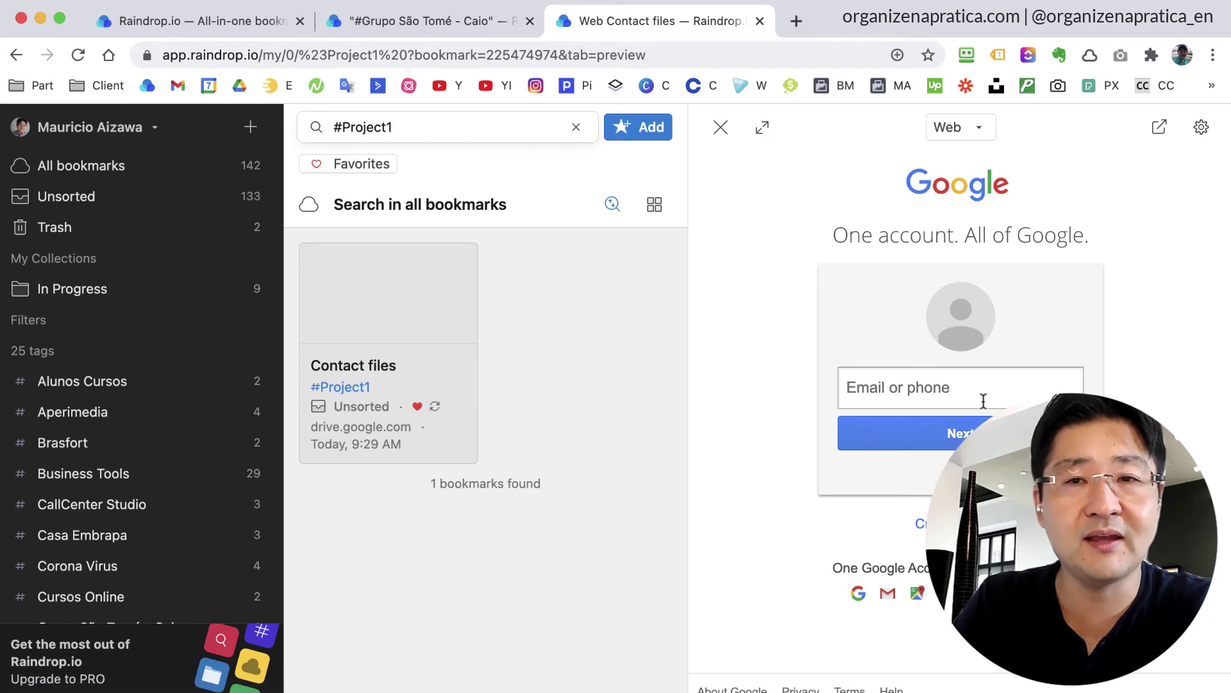
left_click(721, 128)
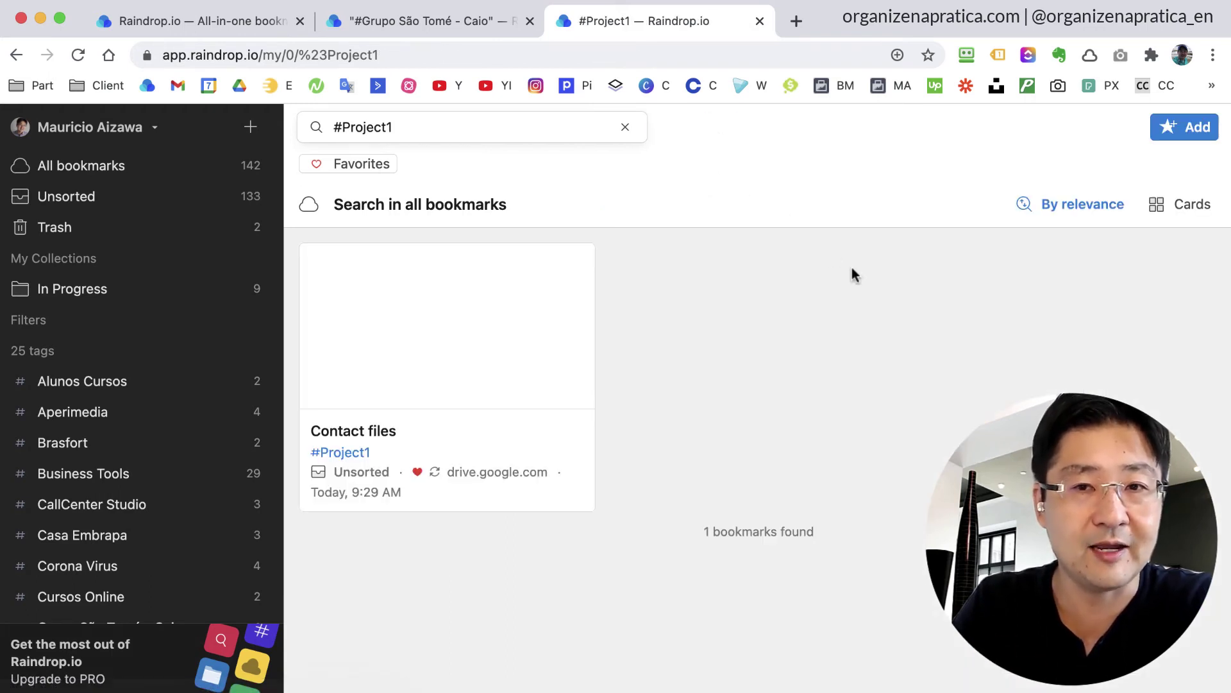
left_click(760, 21)
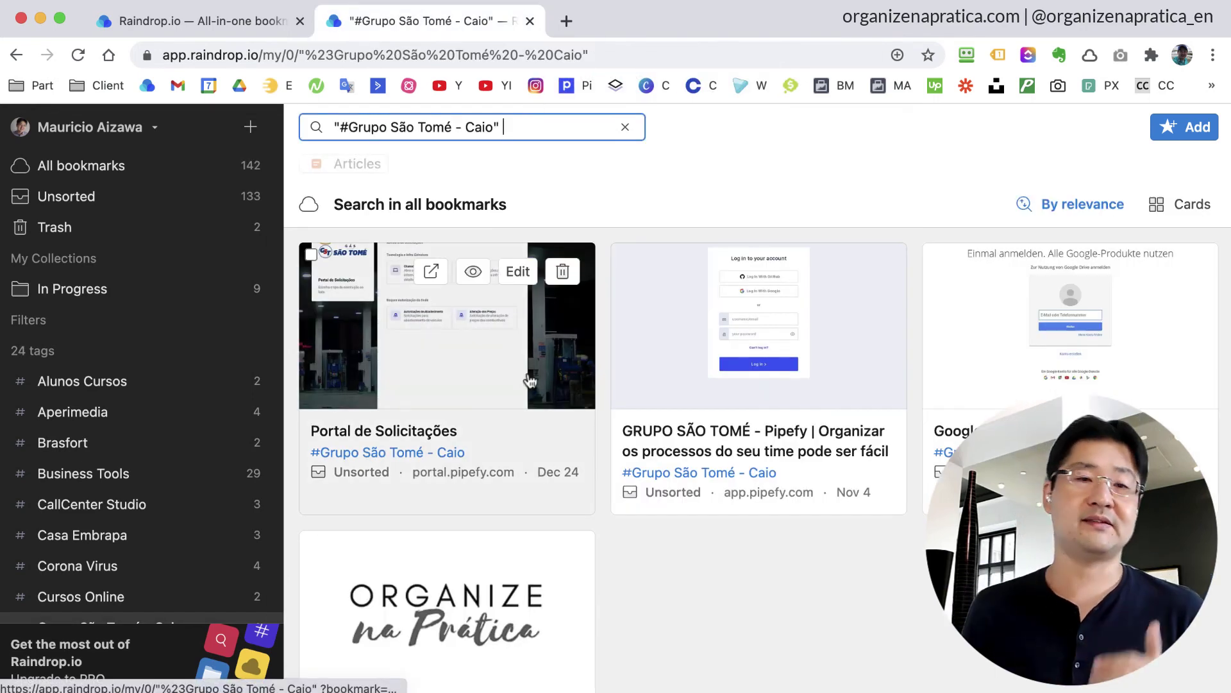